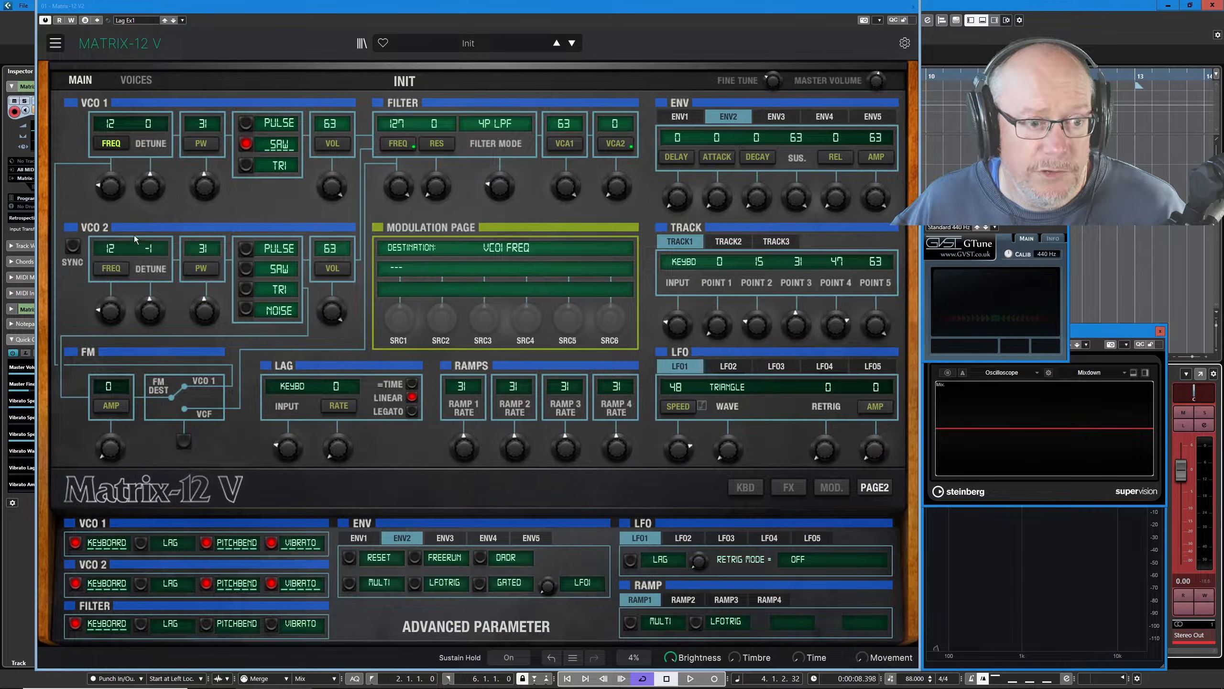
# Assign LFO1 as the first modulation source for VCO1 frequency and set its modulation amount to 63
pyautogui.click(115, 145)
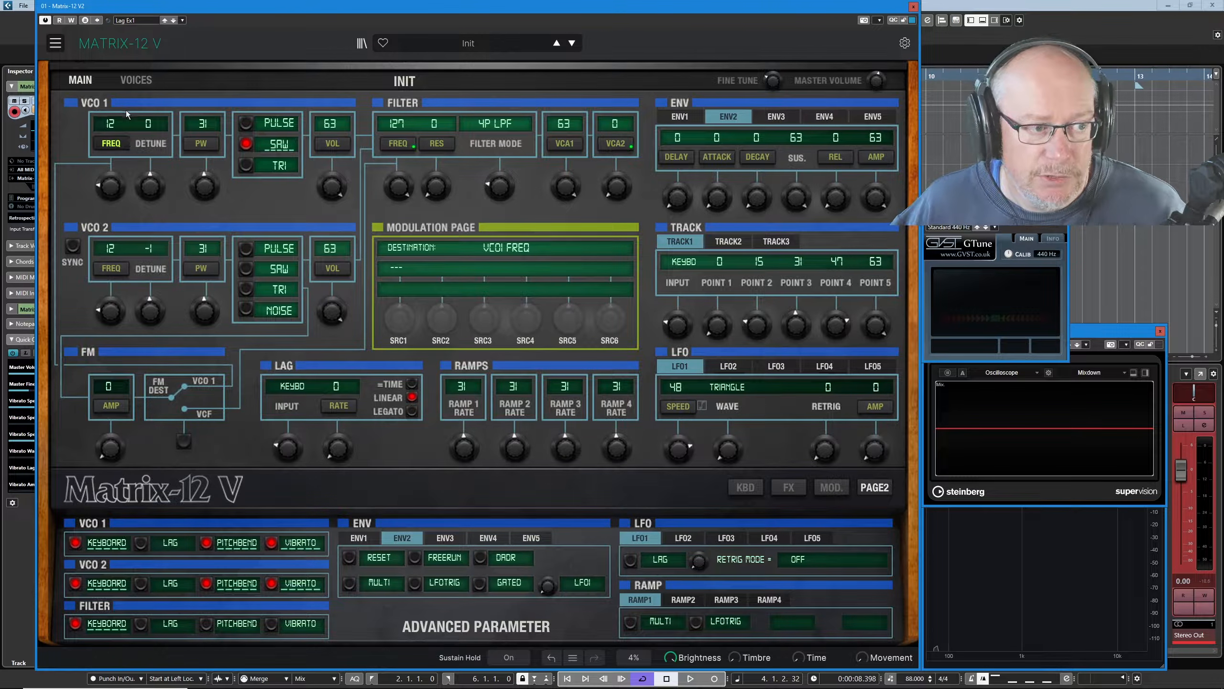
pyautogui.click(396, 263)
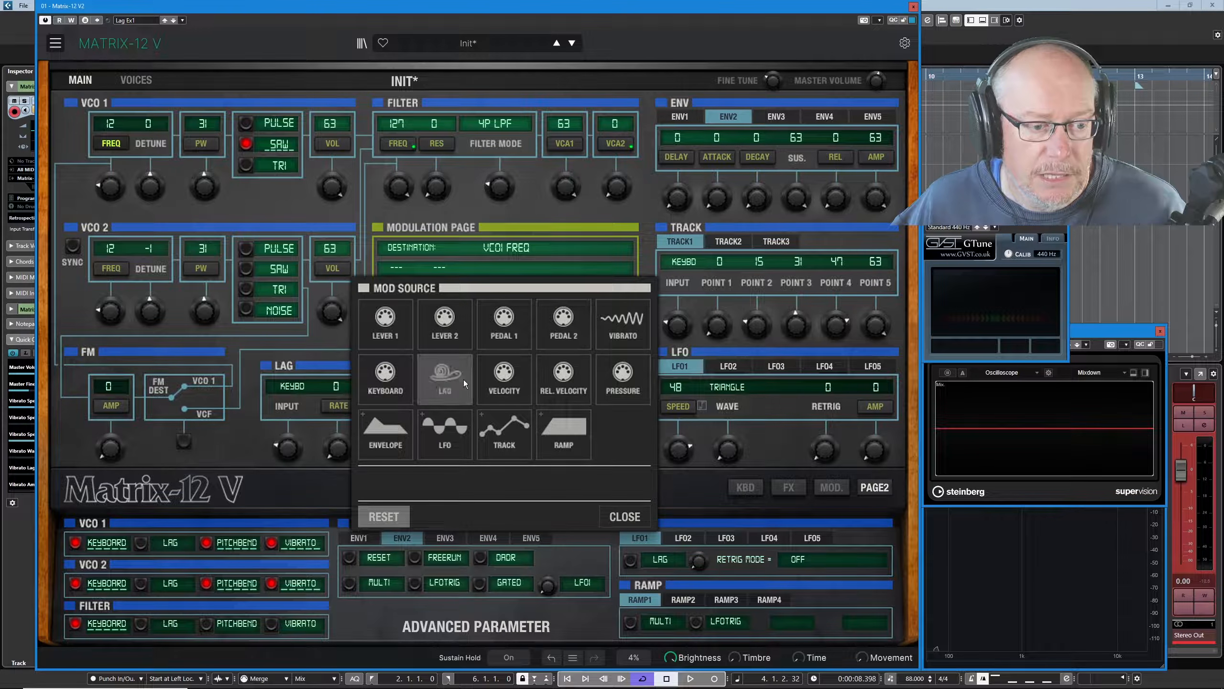
pyautogui.click(446, 436)
pyautogui.click(393, 482)
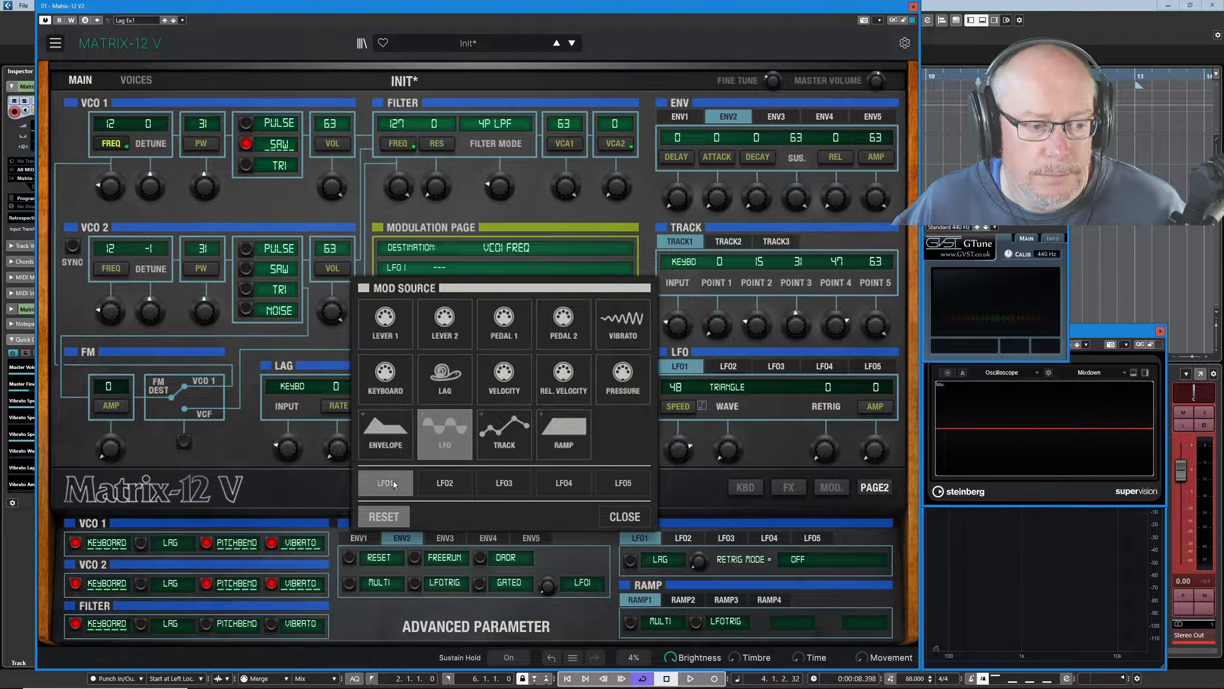
pyautogui.moveTo(404, 327); pyautogui.dragTo(403, 294)
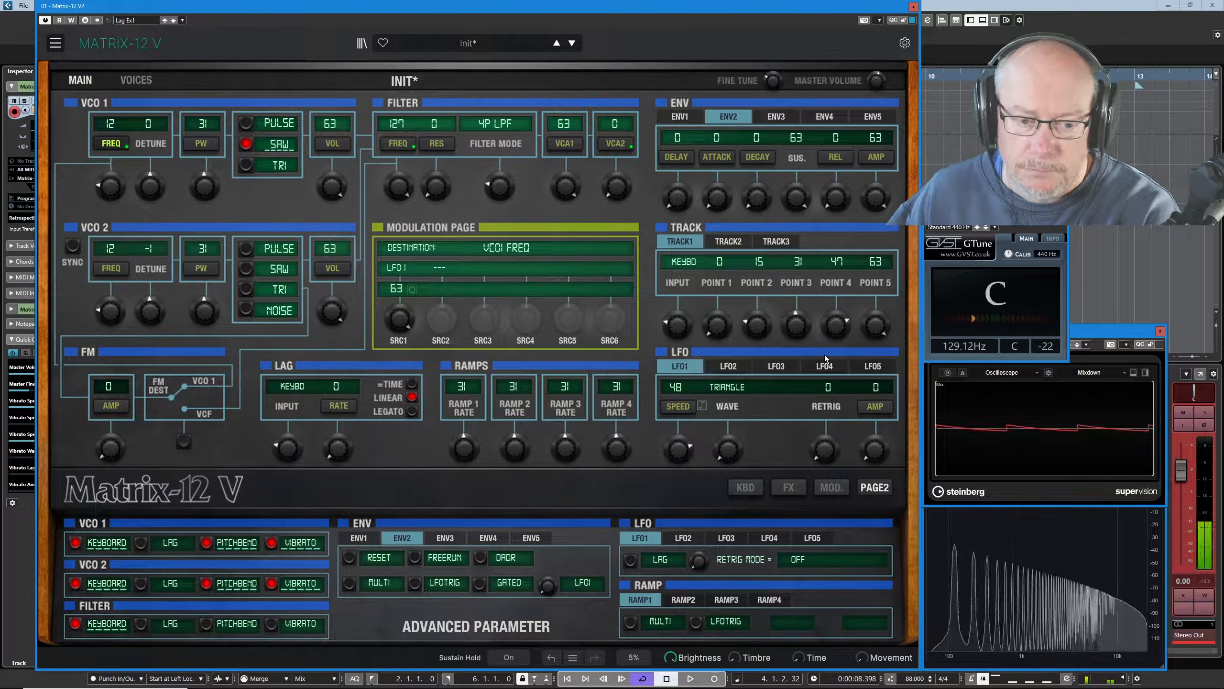
# Set LFO1's amplitude to 63 and try its speed at several settings up to 63, ending at 25
pyautogui.moveTo(874, 450); pyautogui.dragTo(874, 419)
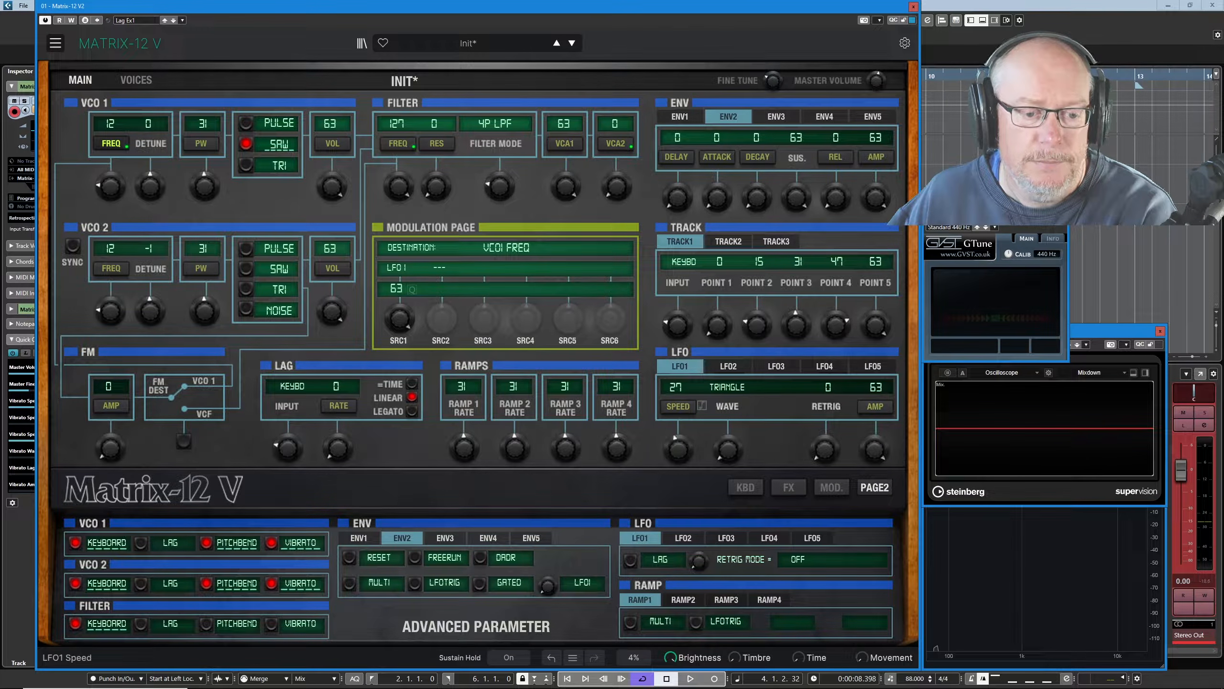
pyautogui.moveTo(685, 452); pyautogui.dragTo(685, 453)
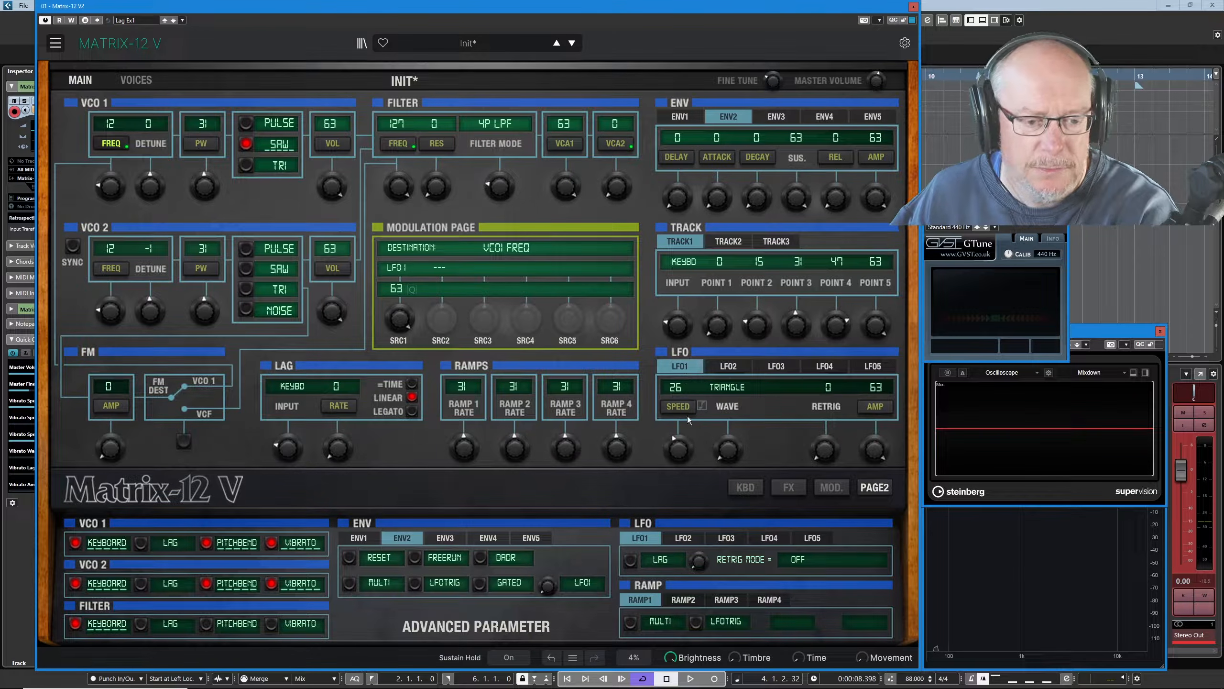
pyautogui.moveTo(681, 454); pyautogui.dragTo(681, 383)
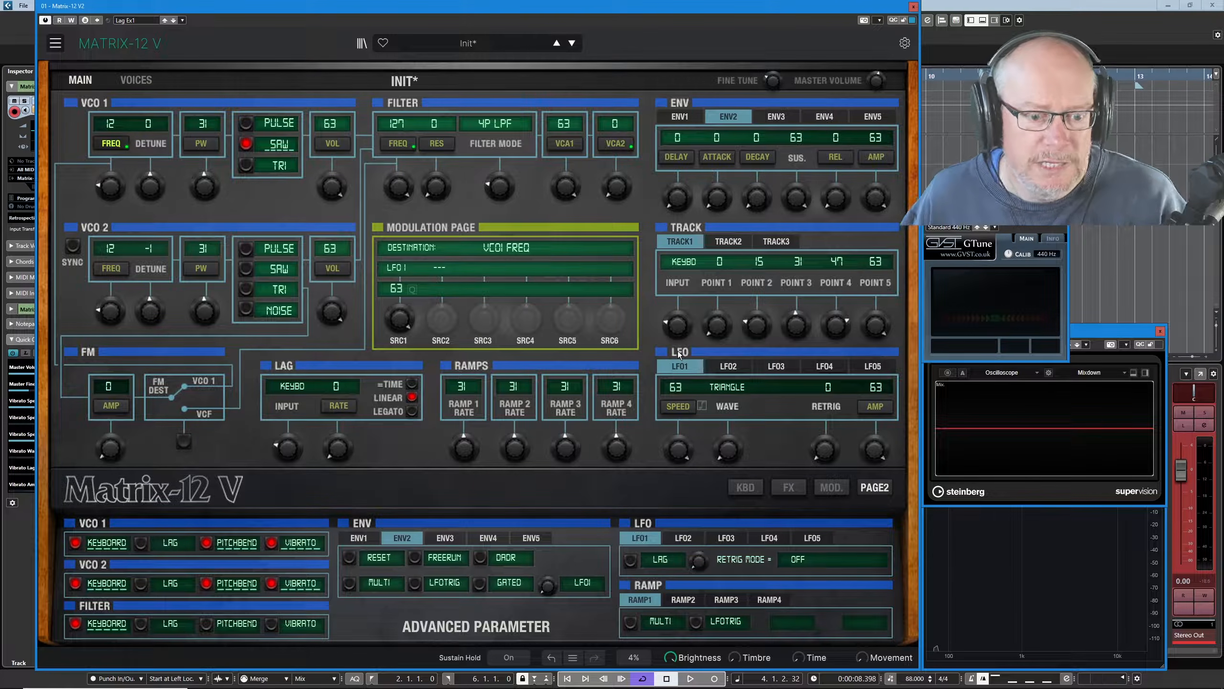
pyautogui.moveTo(679, 449); pyautogui.dragTo(678, 497)
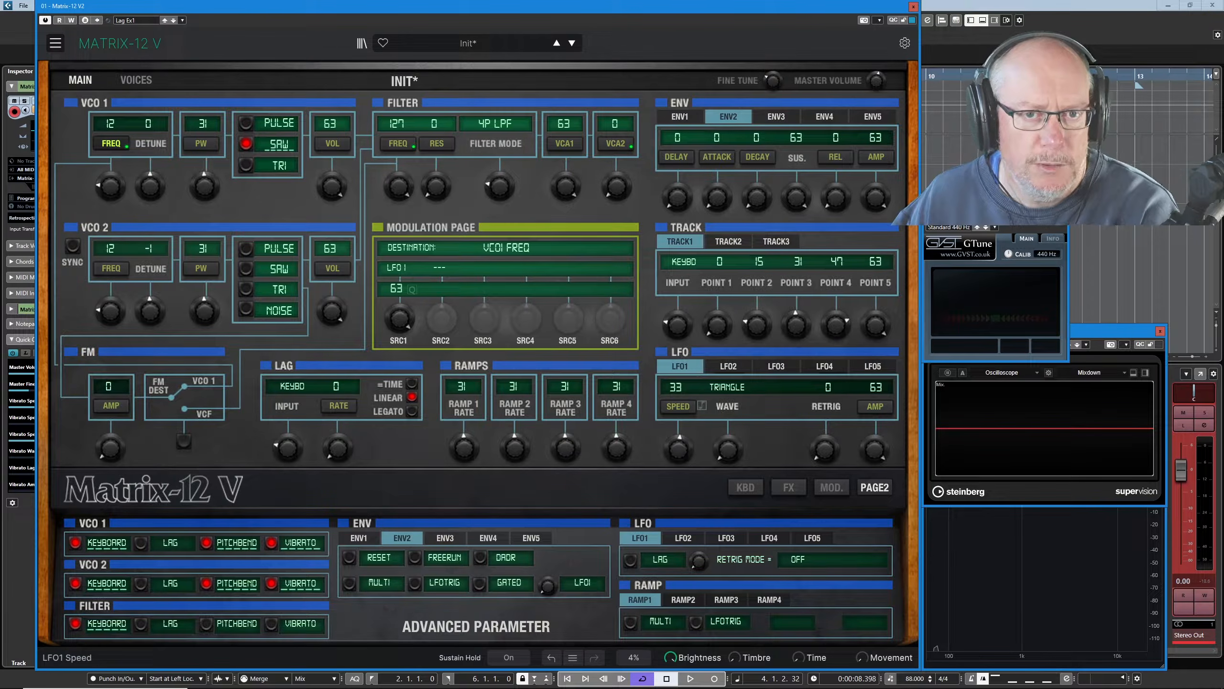
pyautogui.moveTo(679, 452); pyautogui.dragTo(679, 466)
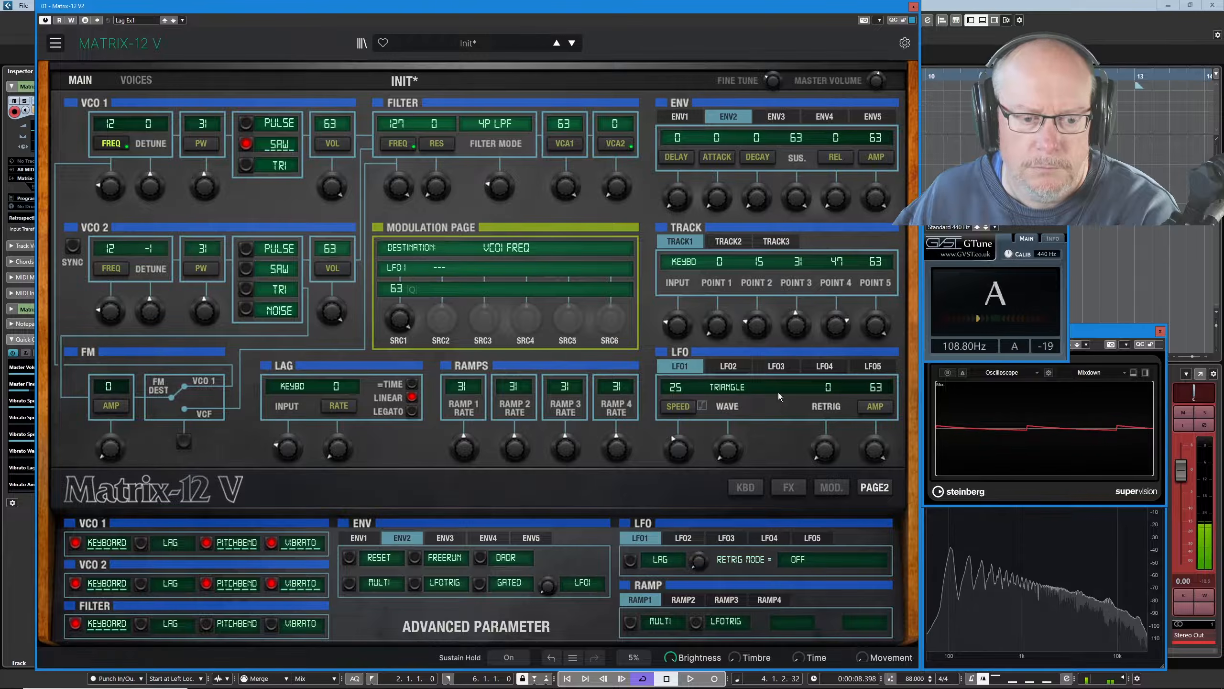
# Change LFO1's wave to Square and set its speed to 31
pyautogui.click(743, 387)
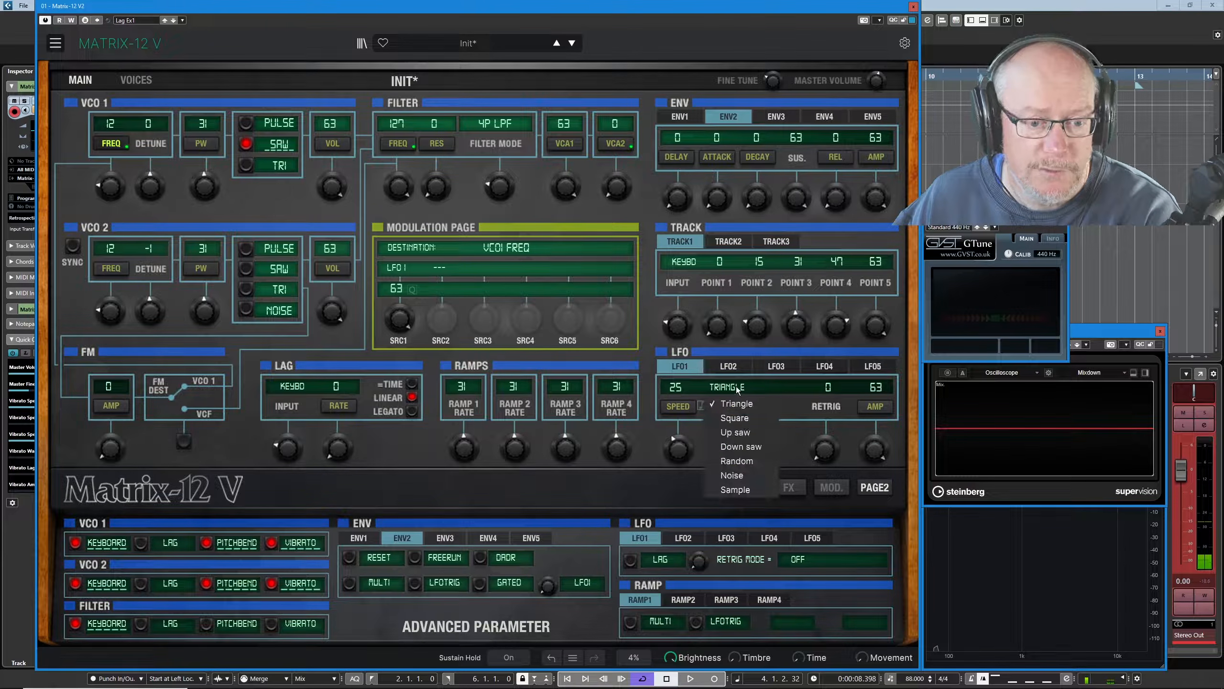
pyautogui.click(740, 419)
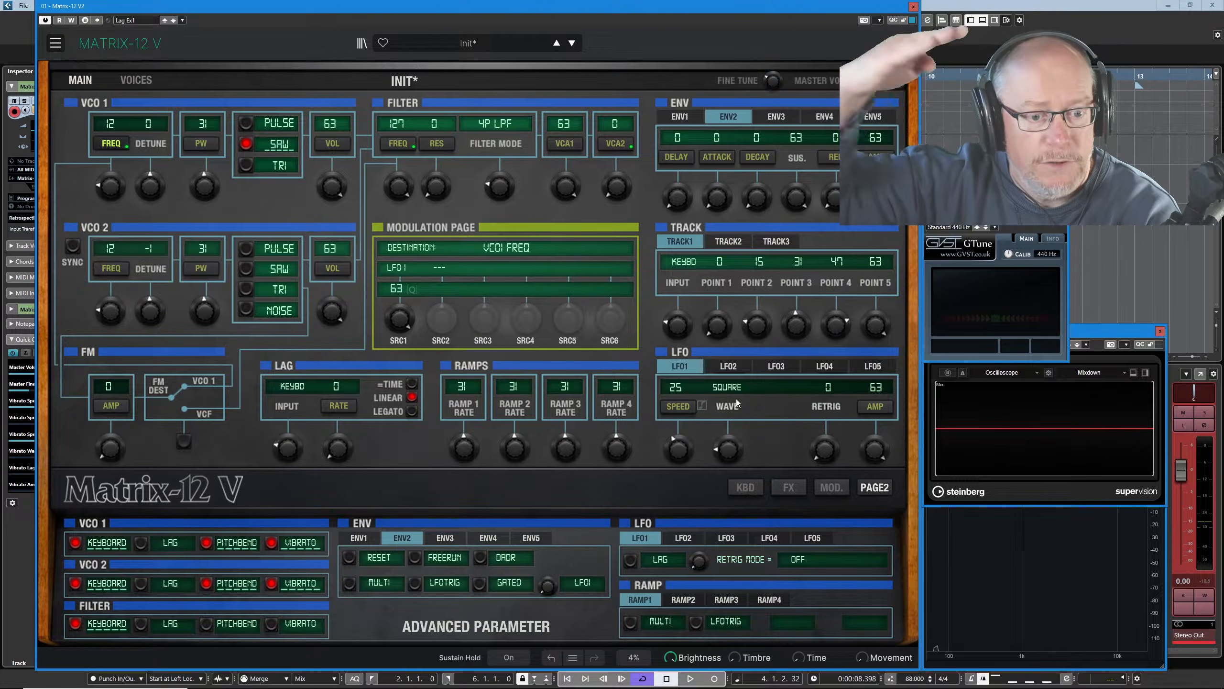
pyautogui.moveTo(682, 453); pyautogui.dragTo(682, 446)
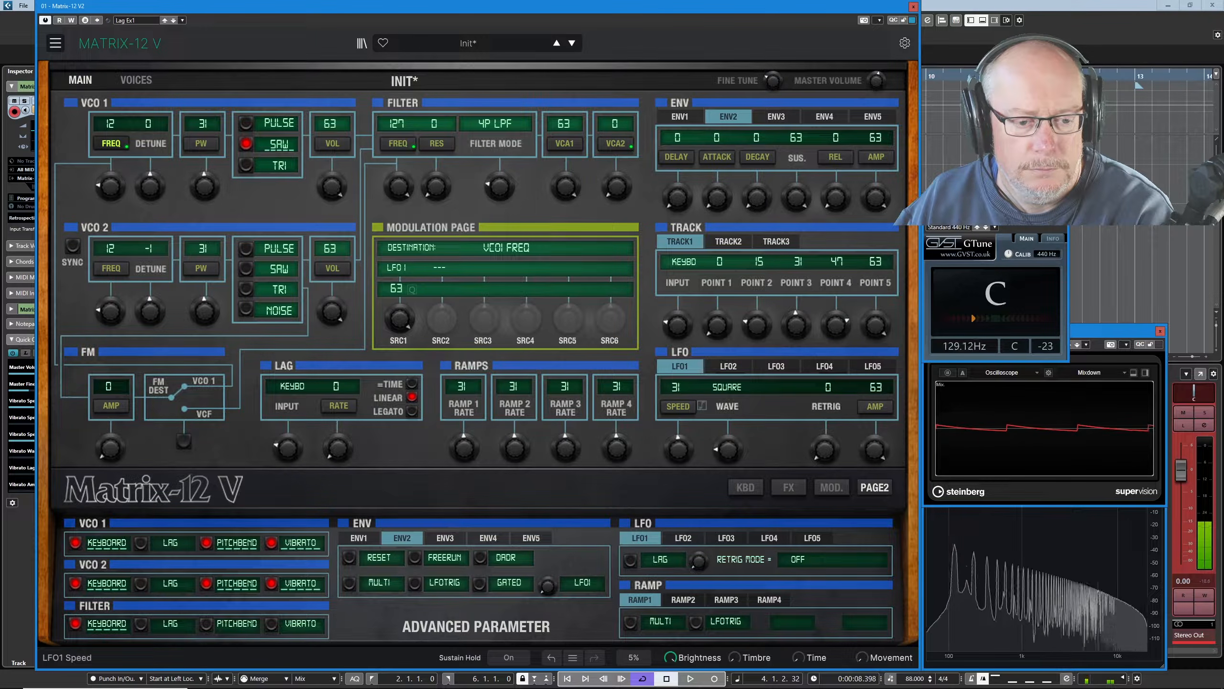
# Change LFO1's wave to Up saw and lower its speed to 8, finishing at 13
pyautogui.click(721, 387)
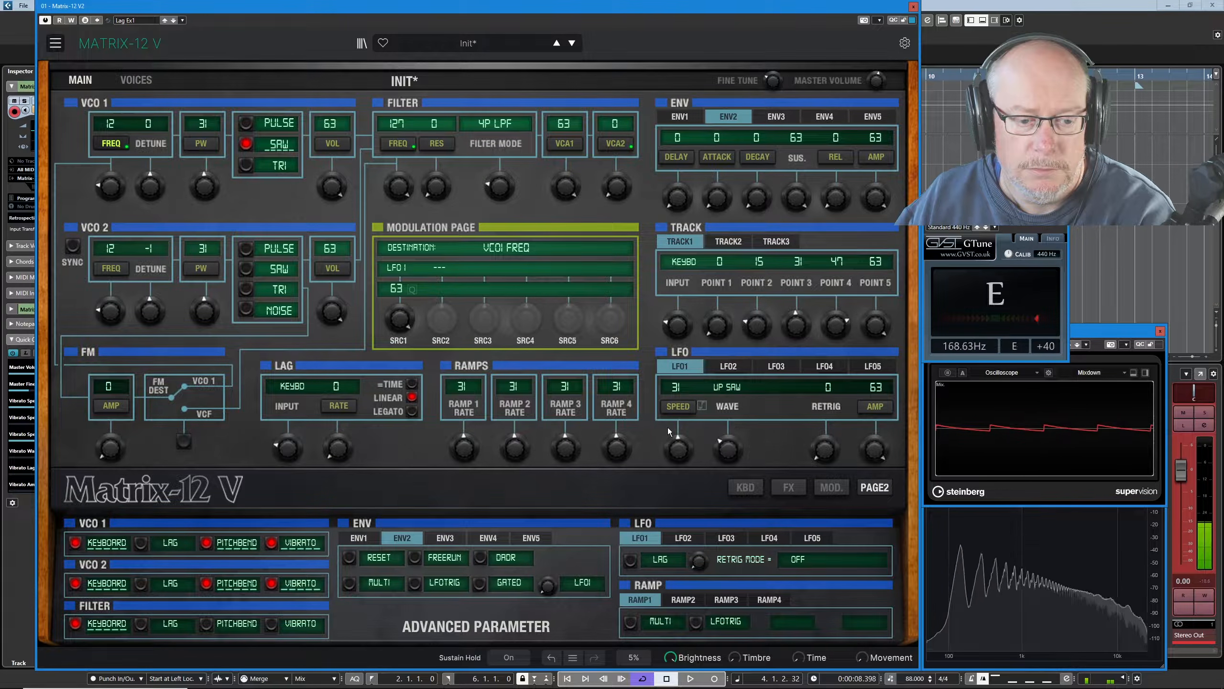
pyautogui.moveTo(678, 439); pyautogui.dragTo(677, 456)
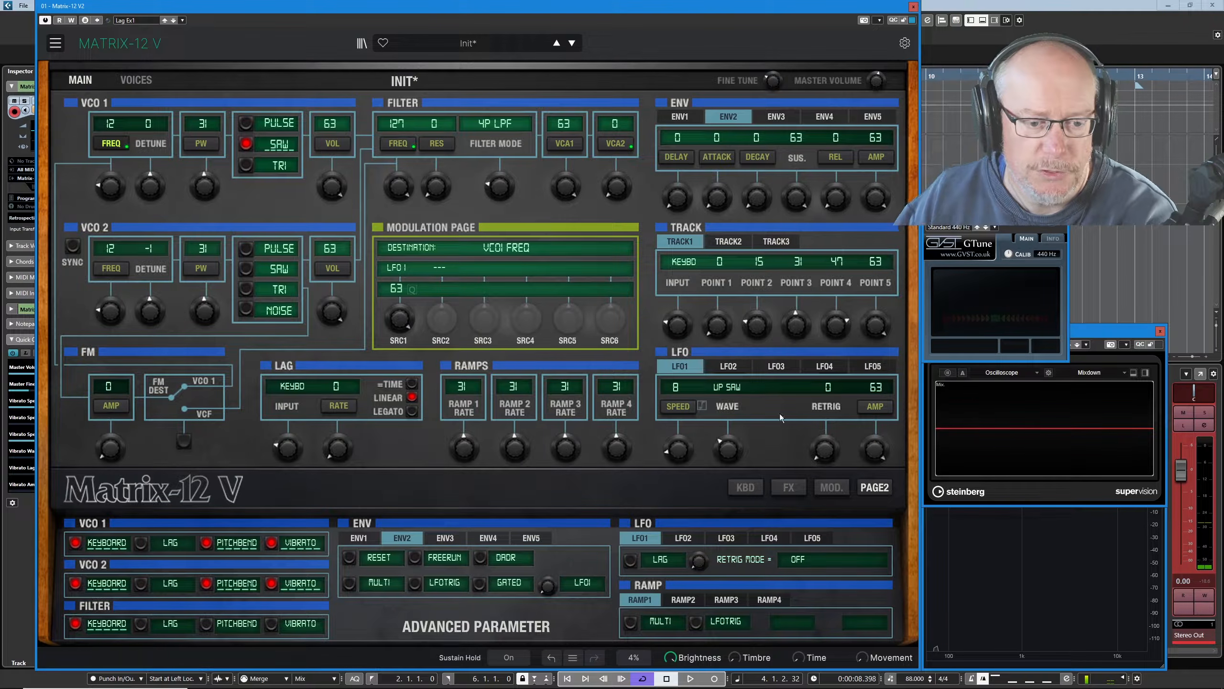
pyautogui.moveTo(677, 451); pyautogui.dragTo(677, 448)
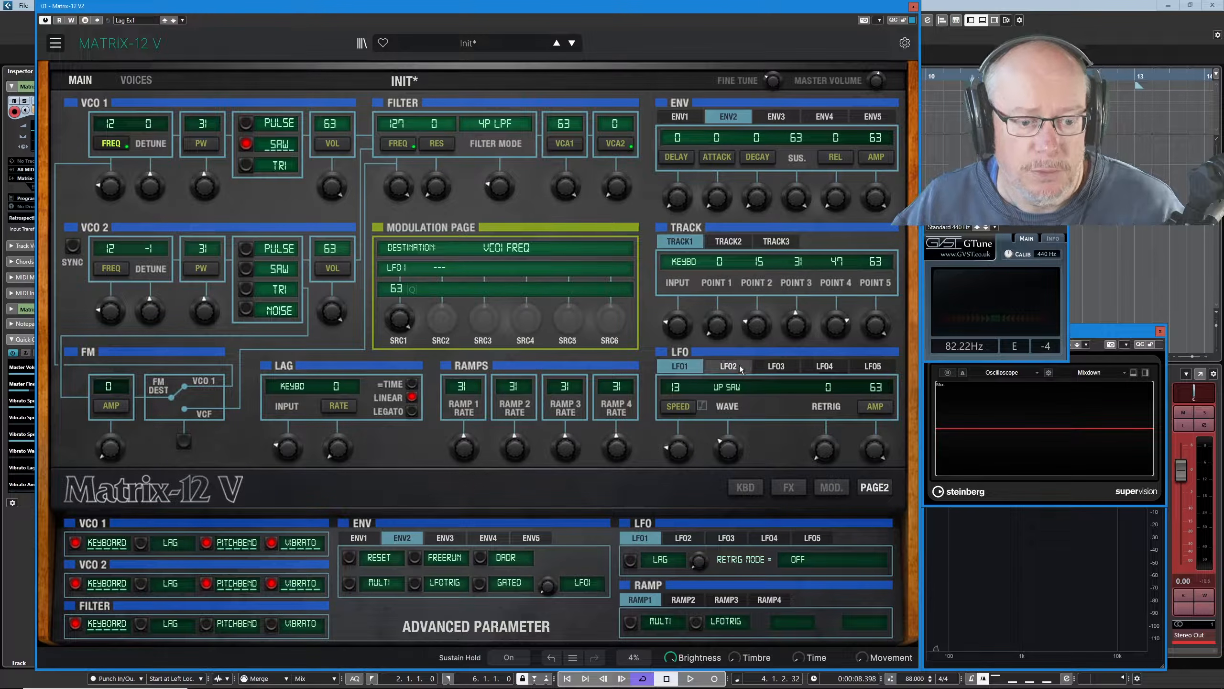
# Try LFO1's Down saw wave, followed by Random with the speed raised to 57
pyautogui.click(726, 387)
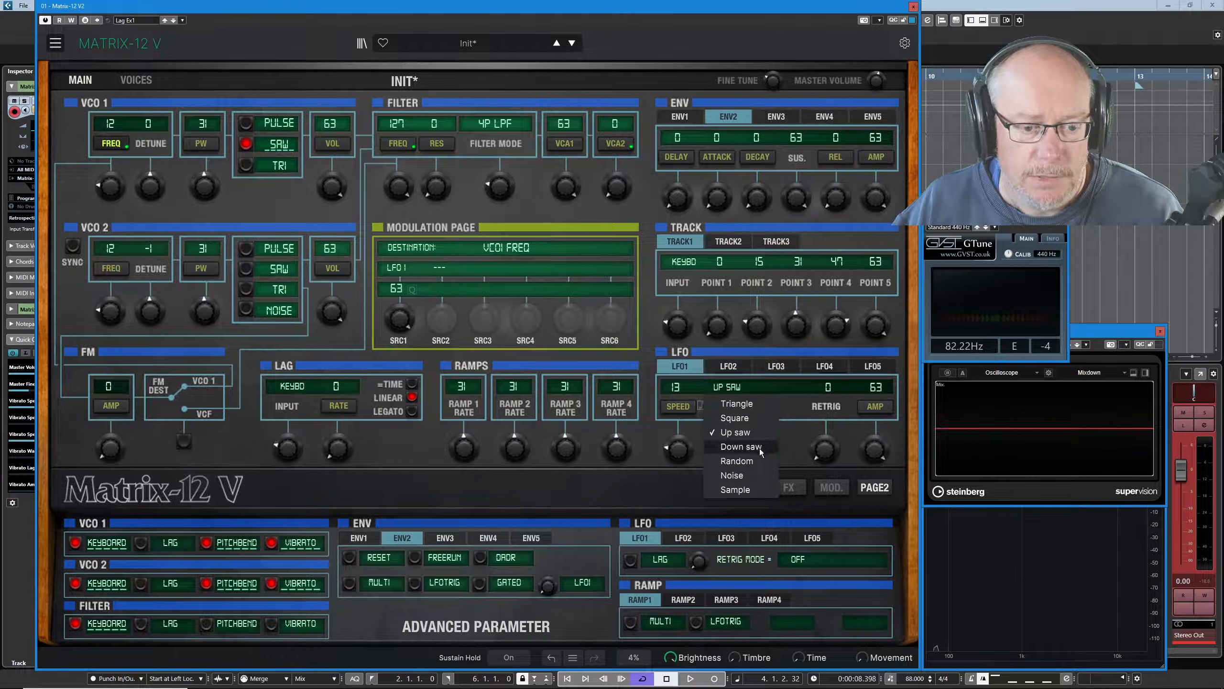
pyautogui.click(742, 447)
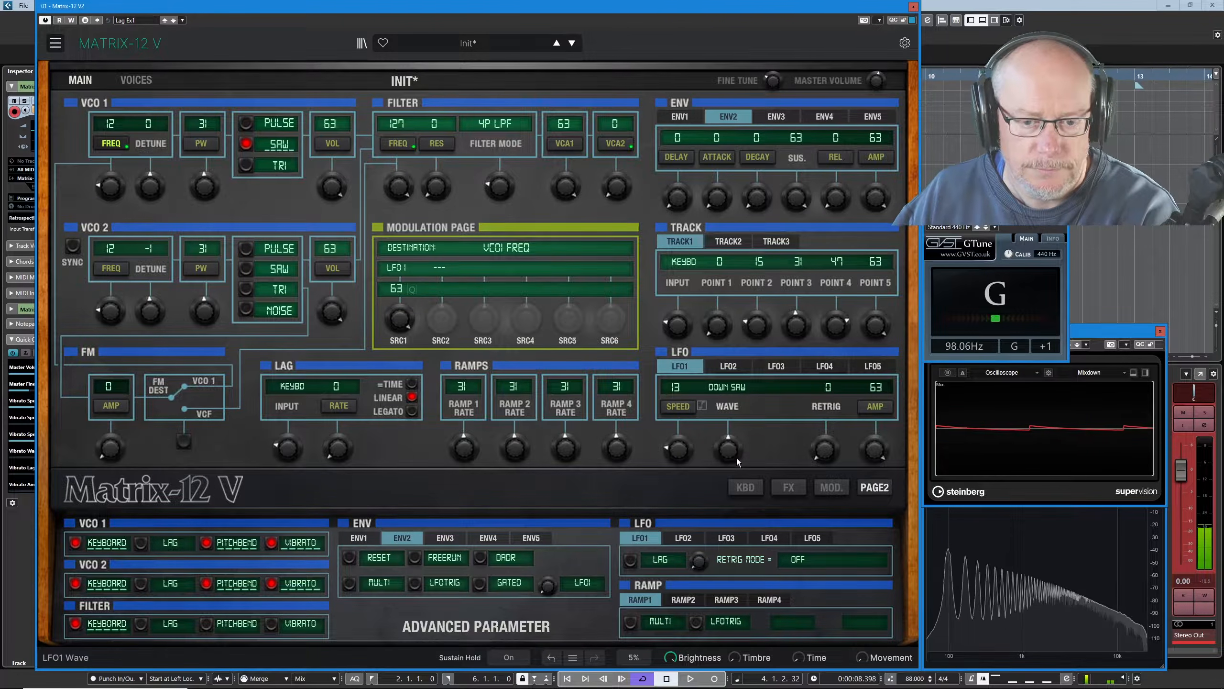
pyautogui.click(730, 387)
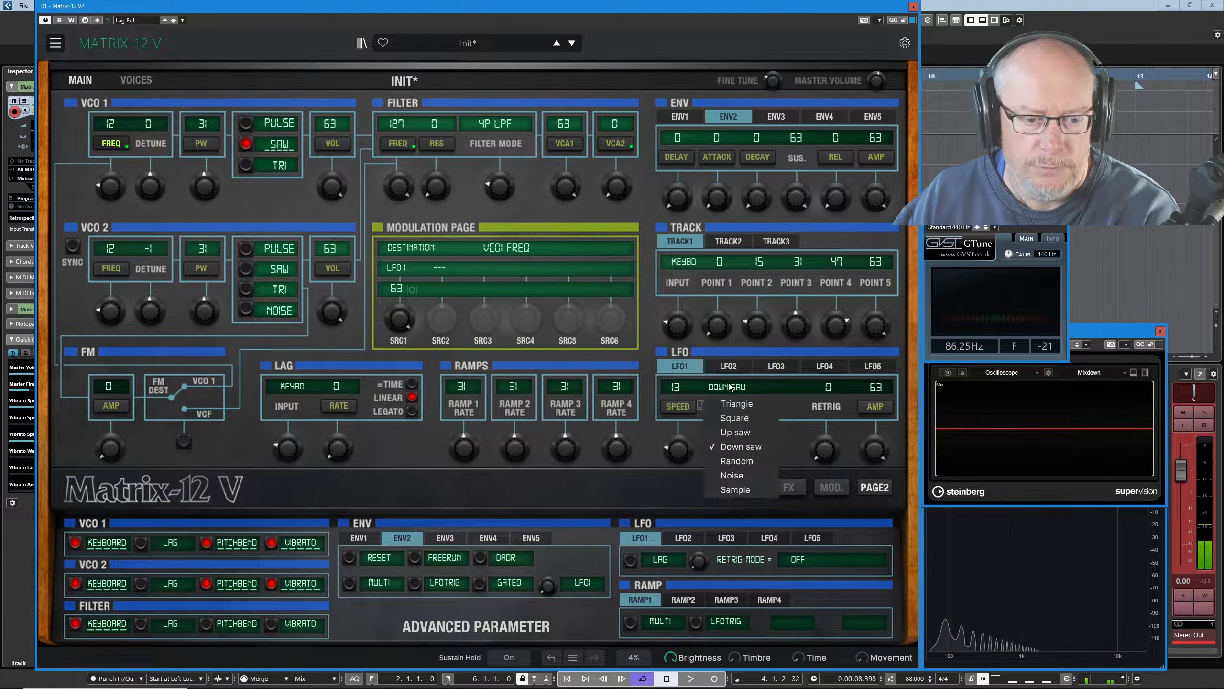
pyautogui.click(737, 460)
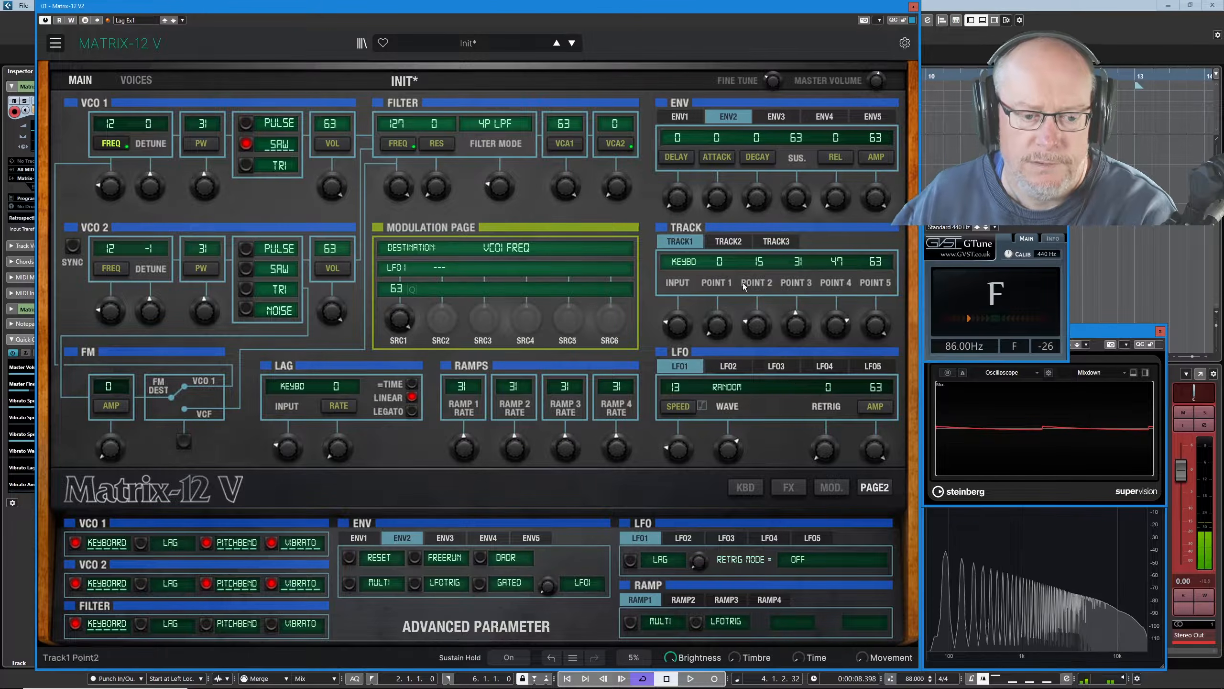
pyautogui.moveTo(678, 449); pyautogui.dragTo(695, 379)
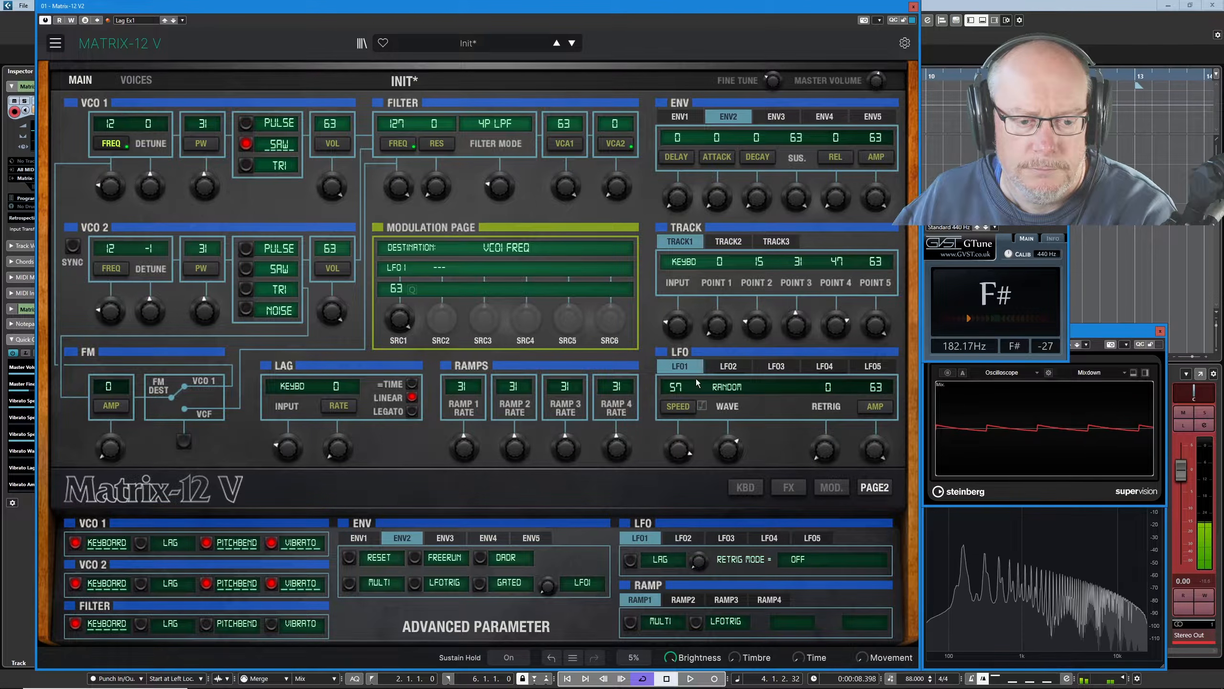
# Change LFO1's wave to Noise and lower its speed to 47
pyautogui.click(734, 384)
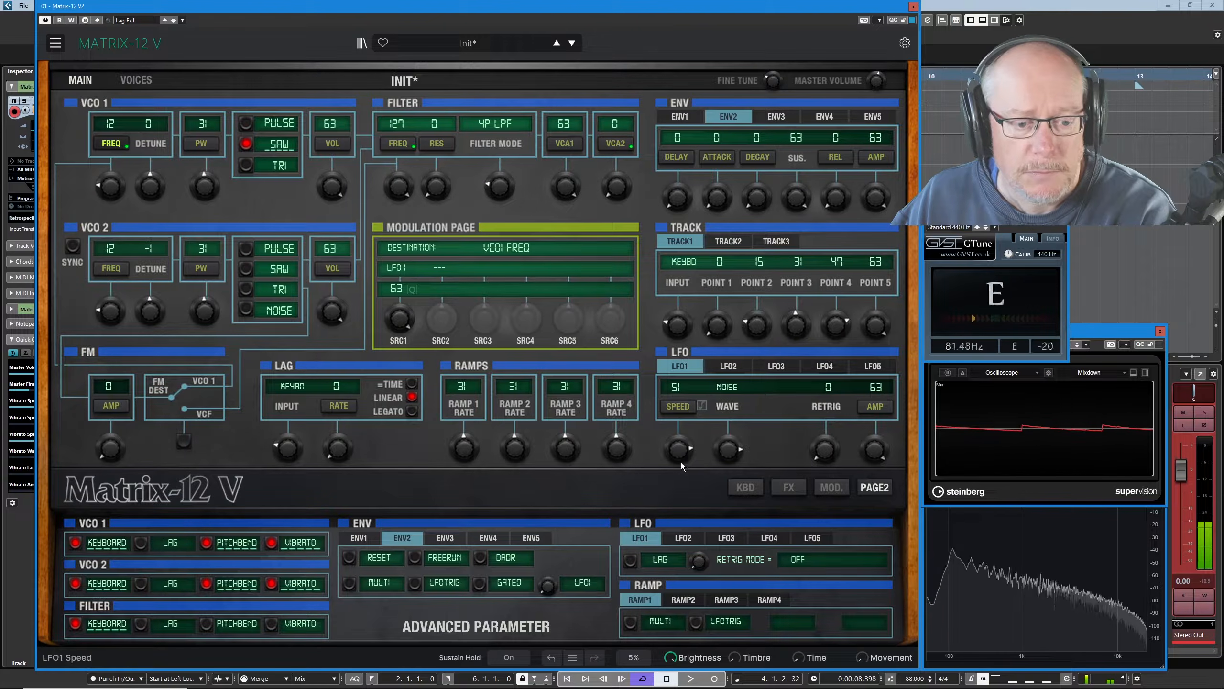
pyautogui.moveTo(676, 452)
pyautogui.mouseDown()
pyautogui.moveTo(675, 509)
pyautogui.moveTo(675, 458)
pyautogui.mouseUp()
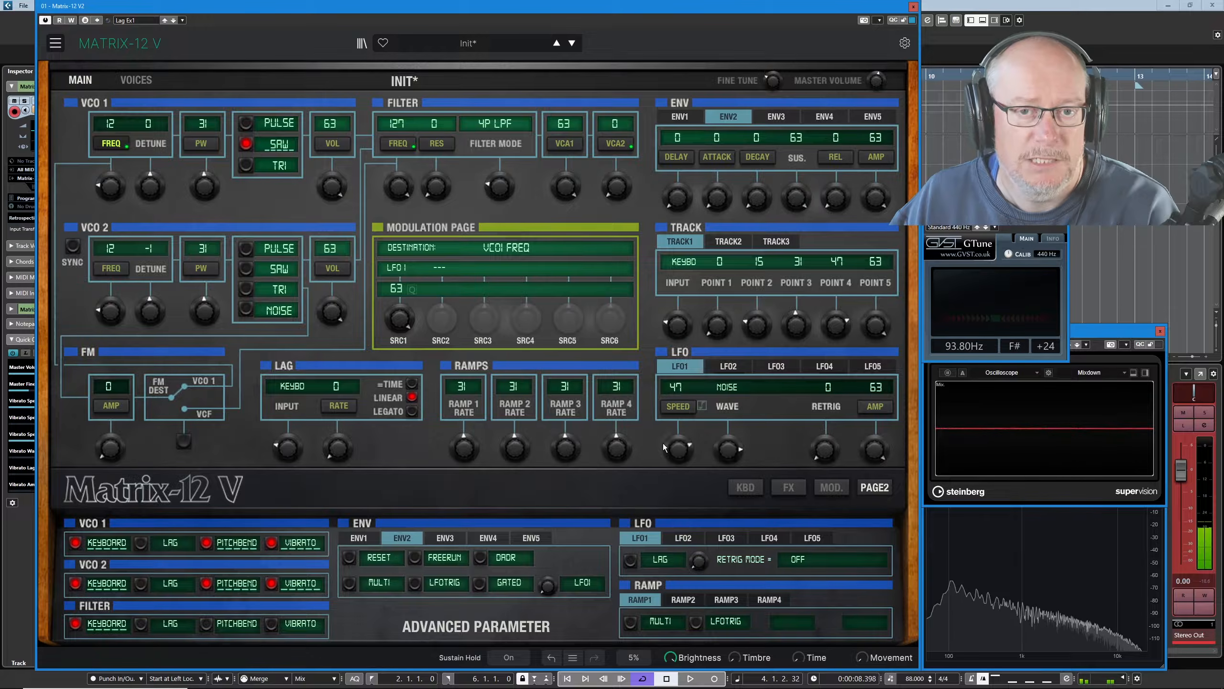
# Change LFO1's wave to Sample and view the available sources for its sample input, keeping Keyboard
pyautogui.click(726, 387)
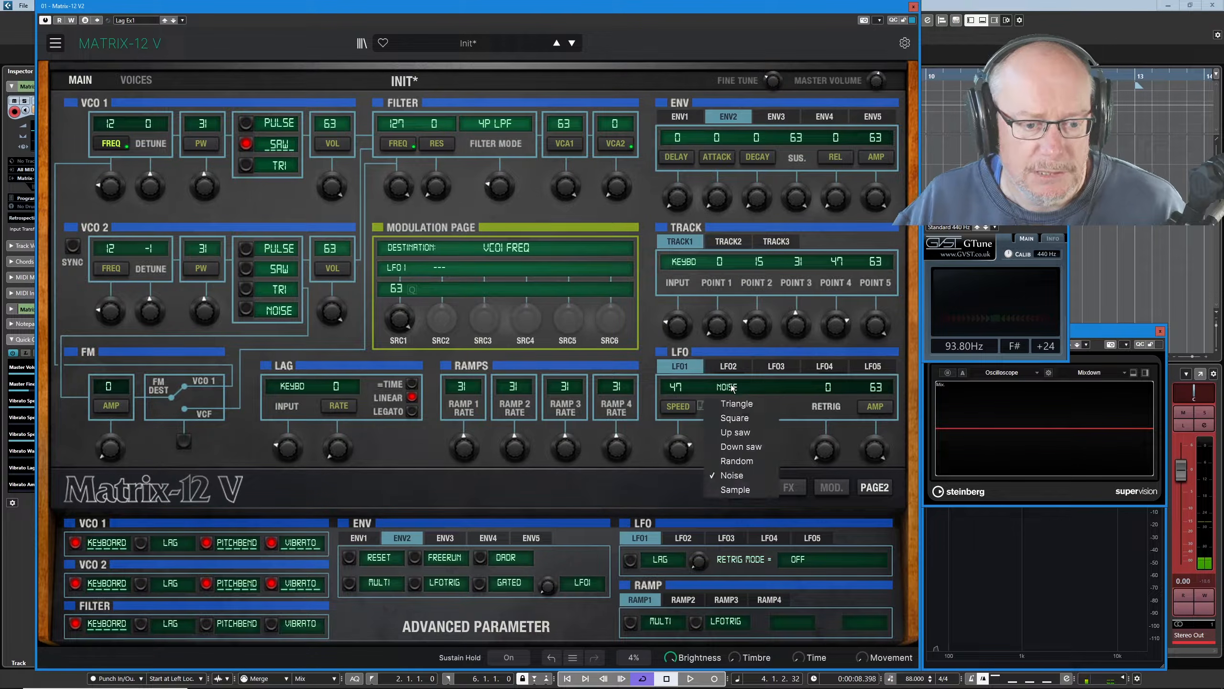
pyautogui.click(739, 489)
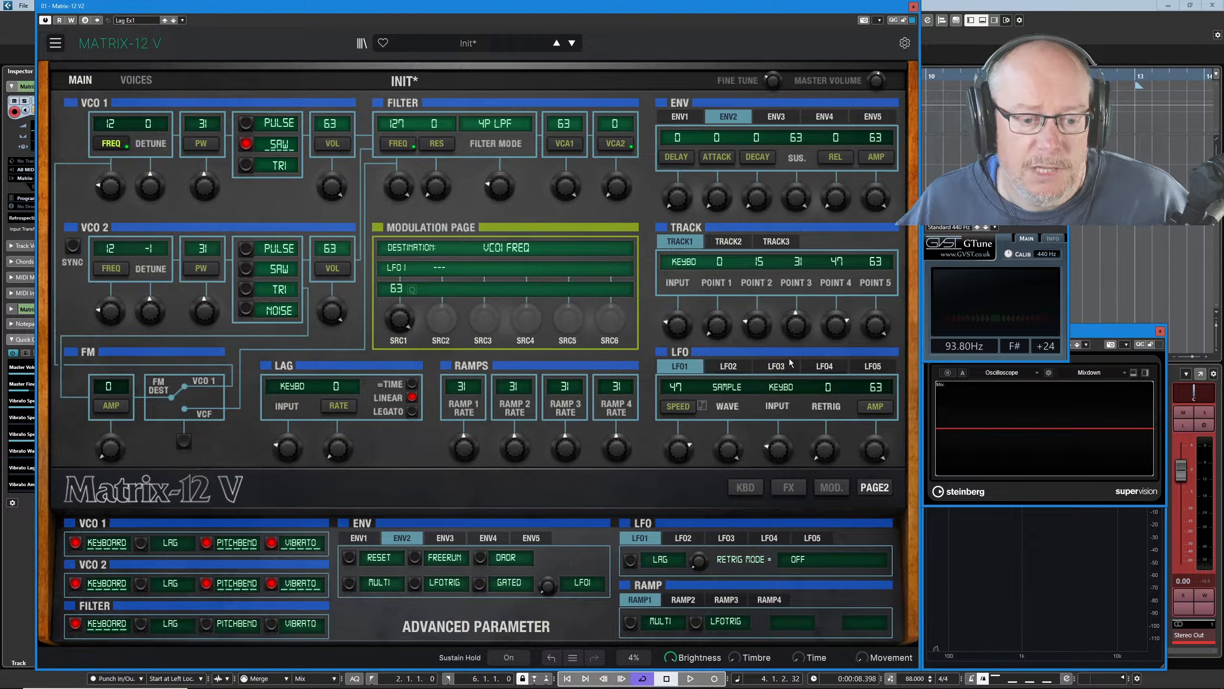
pyautogui.click(774, 404)
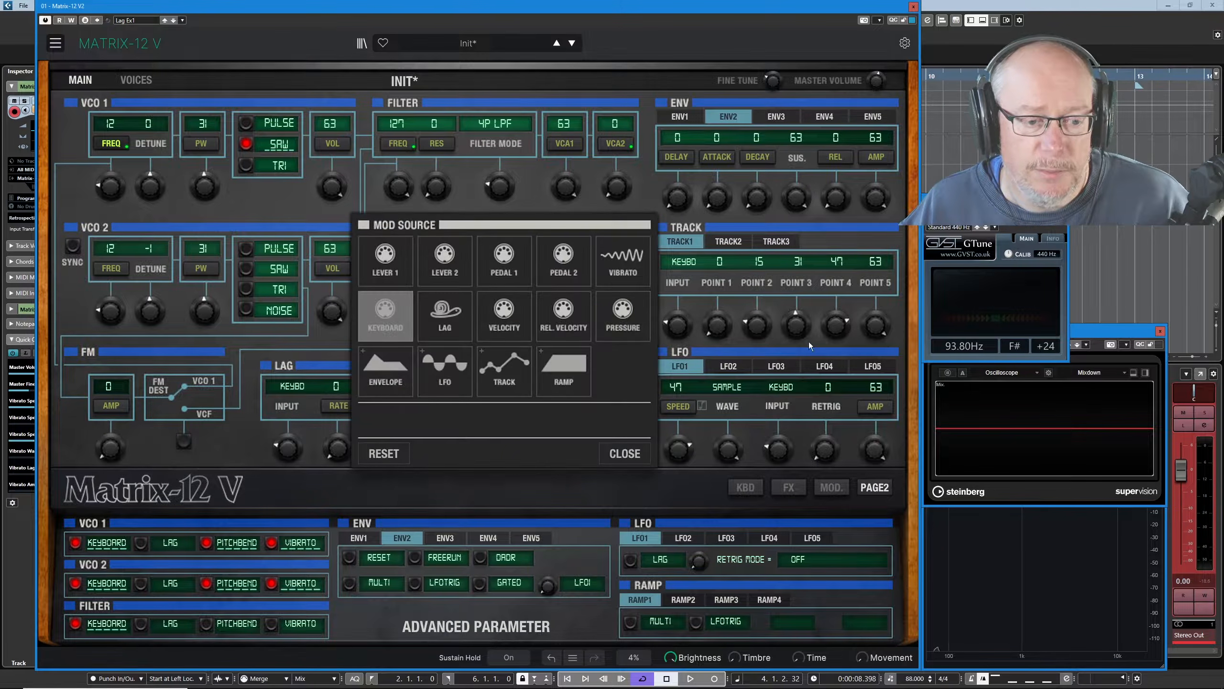
pyautogui.click(626, 453)
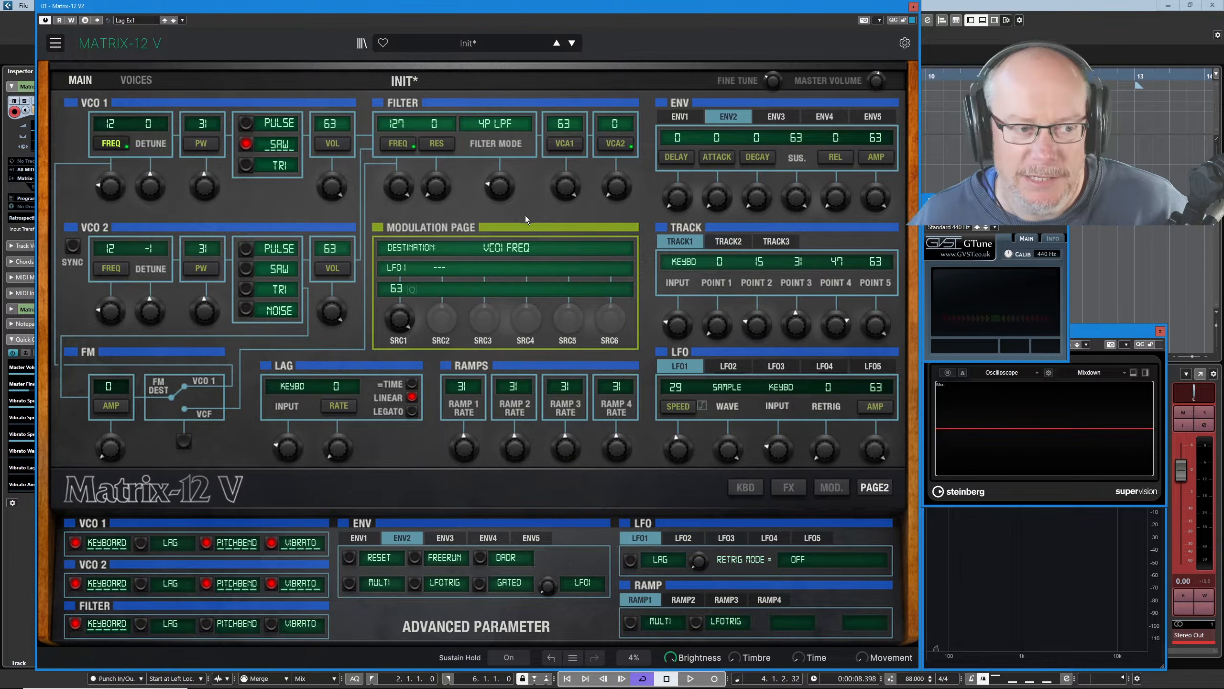
# Set zone 1's voice assignment mode to Reset on the Voices page and return to the Main page
pyautogui.click(135, 80)
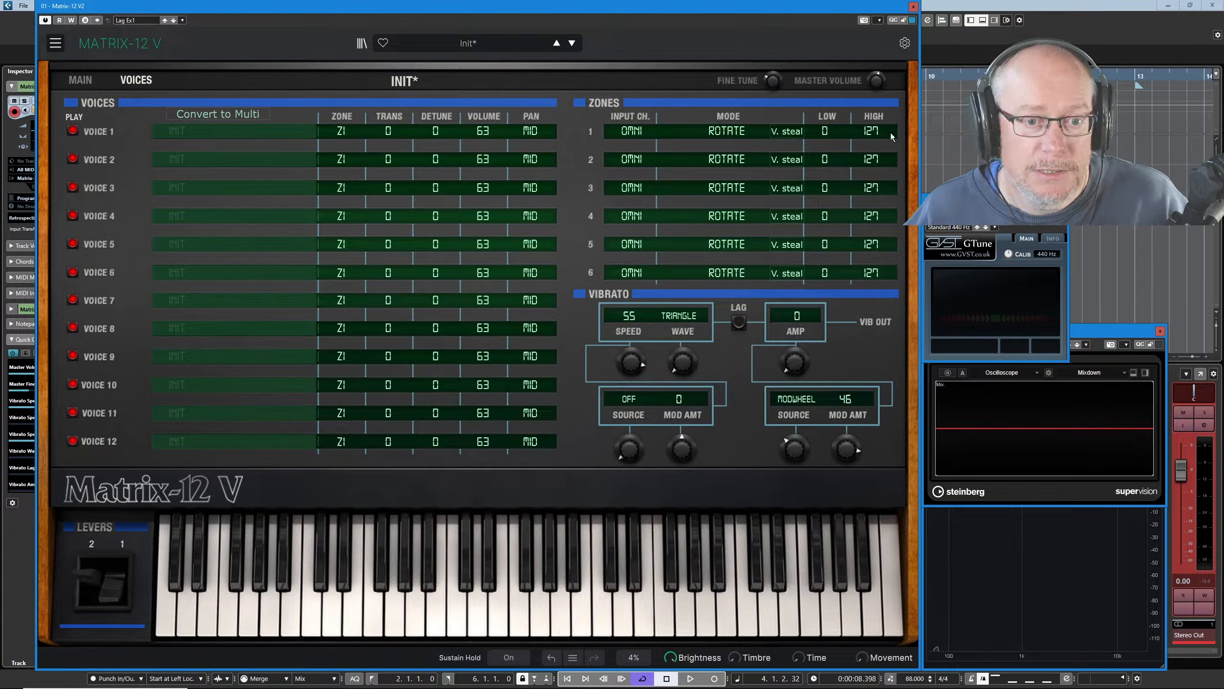
pyautogui.click(726, 132)
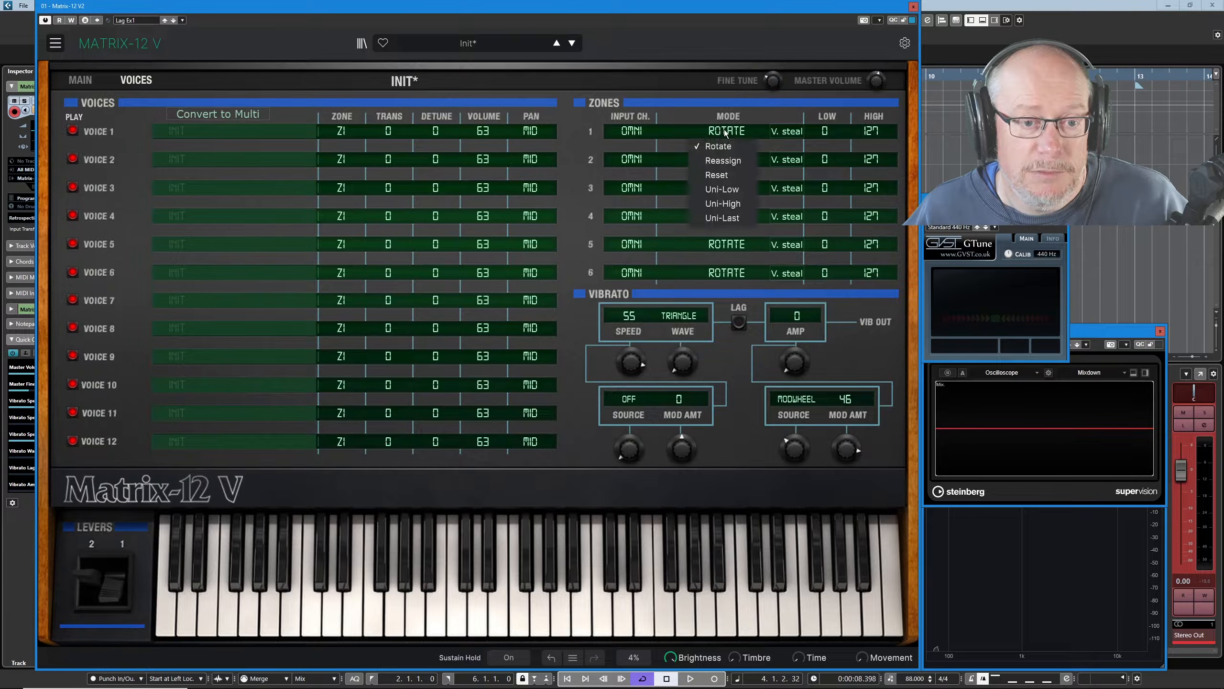
pyautogui.click(718, 174)
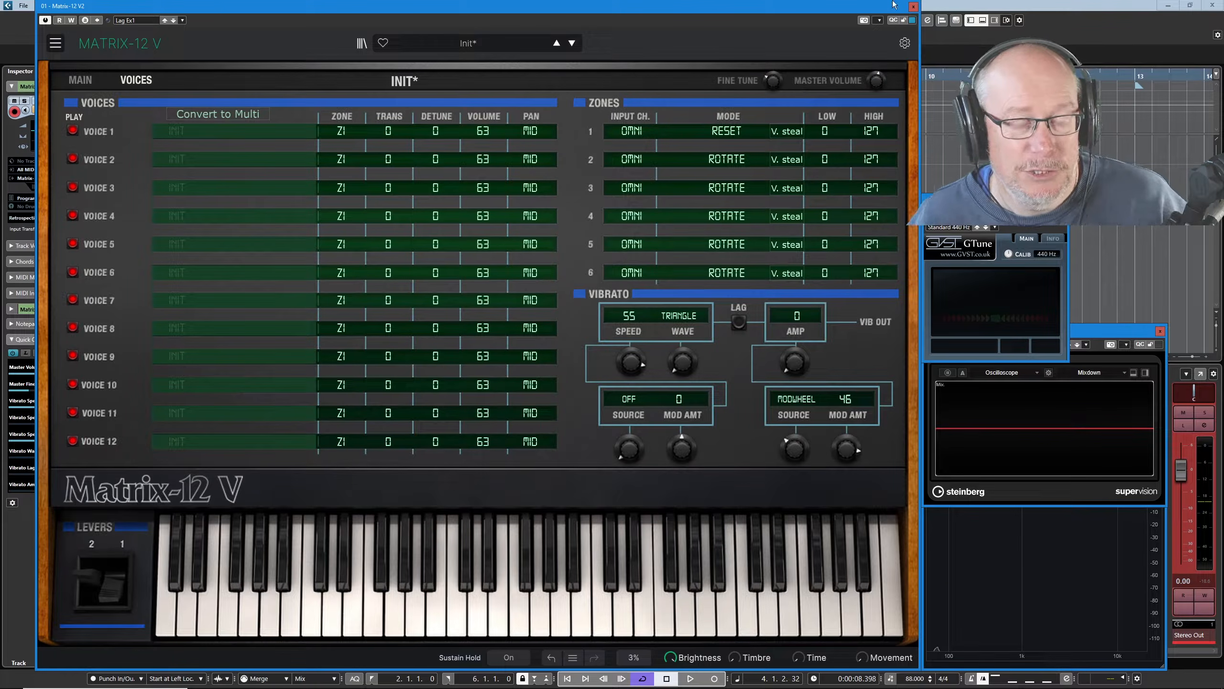
pyautogui.click(80, 79)
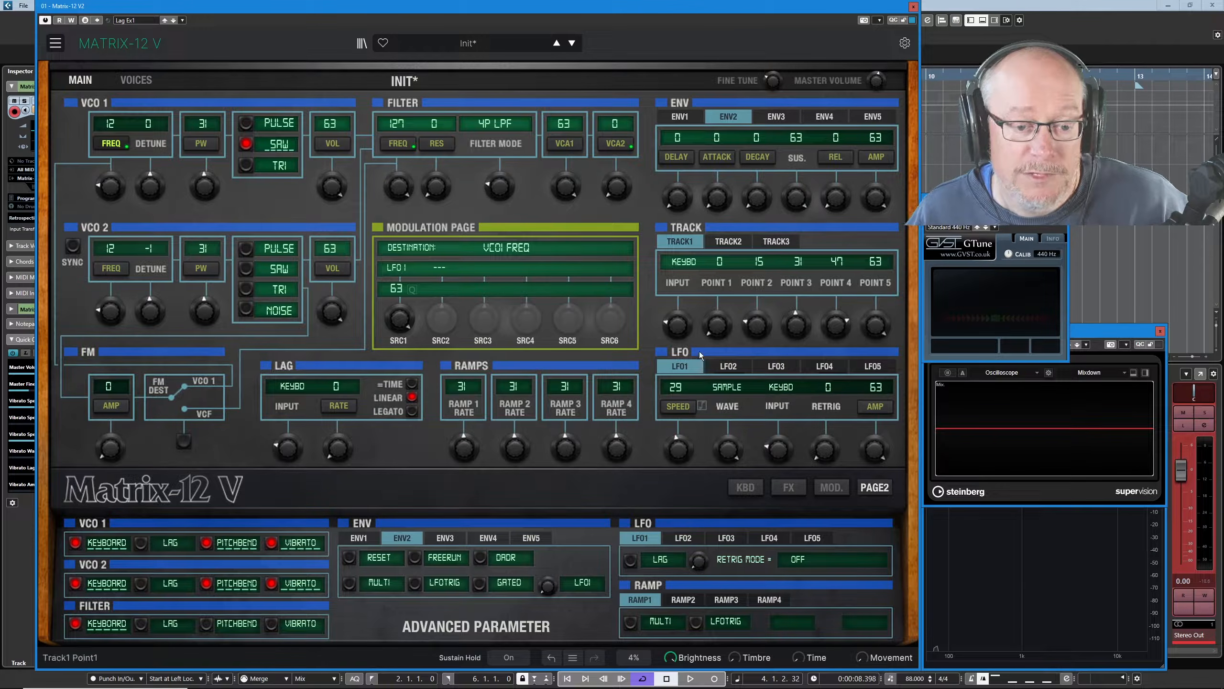
# Set the sample input source of LFO1 to Velocity
pyautogui.click(784, 388)
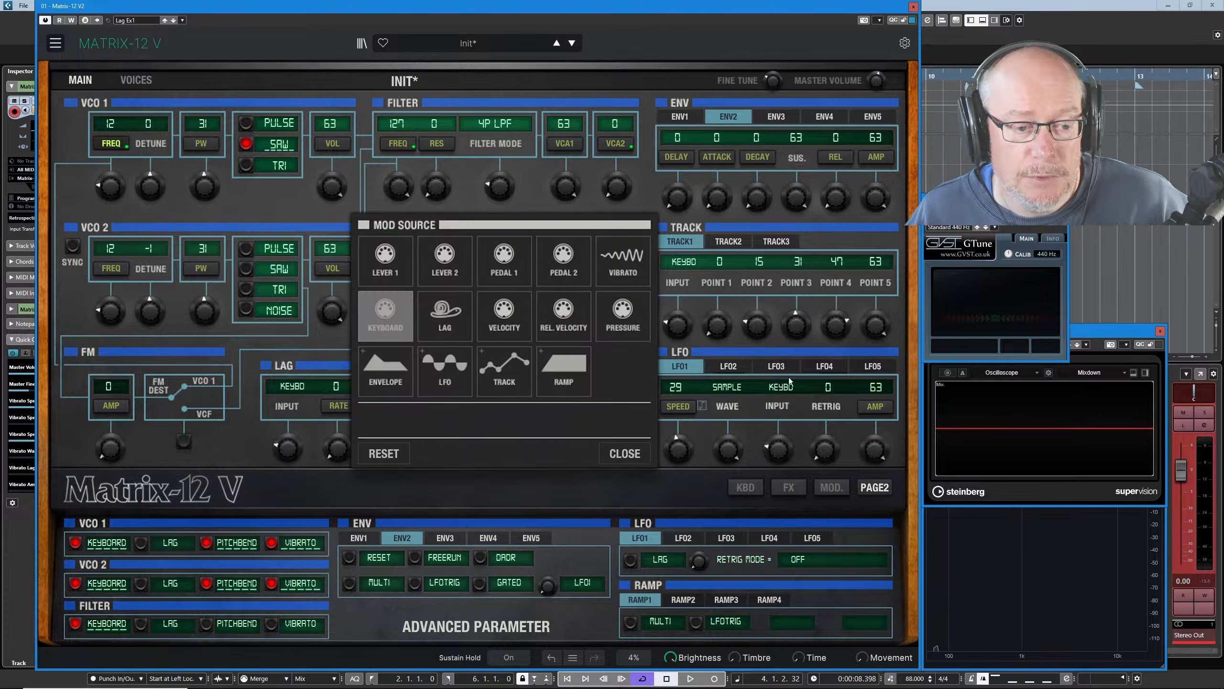
pyautogui.click(510, 311)
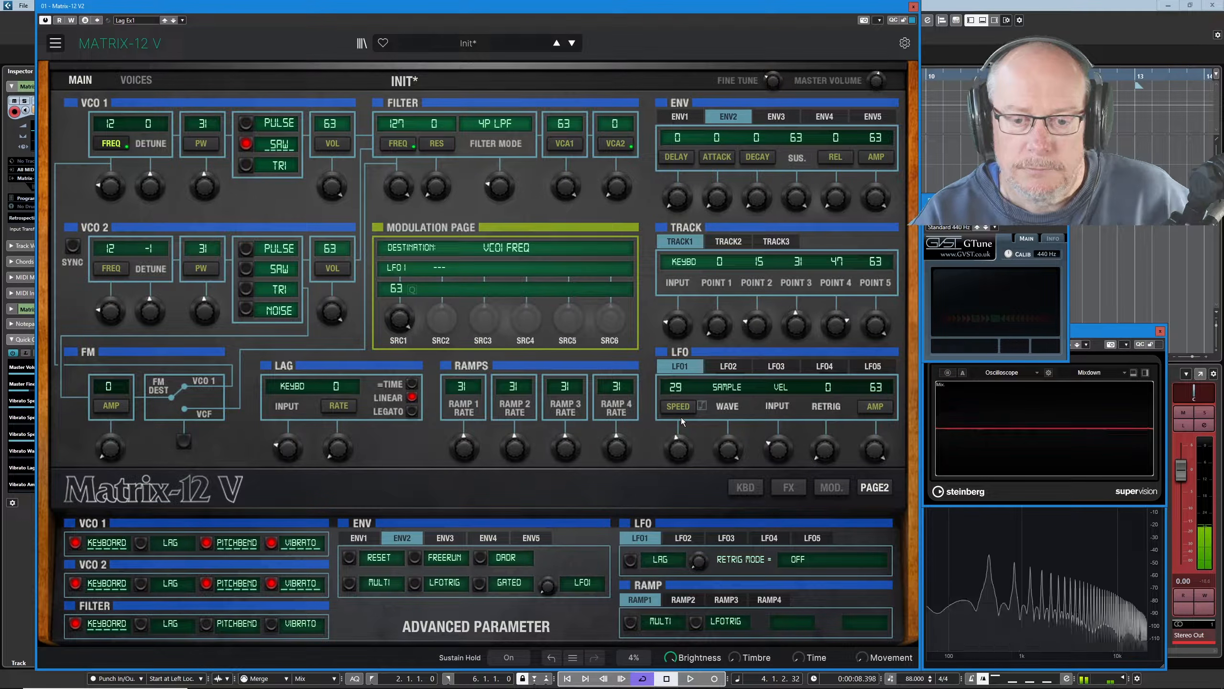
pyautogui.click(745, 487)
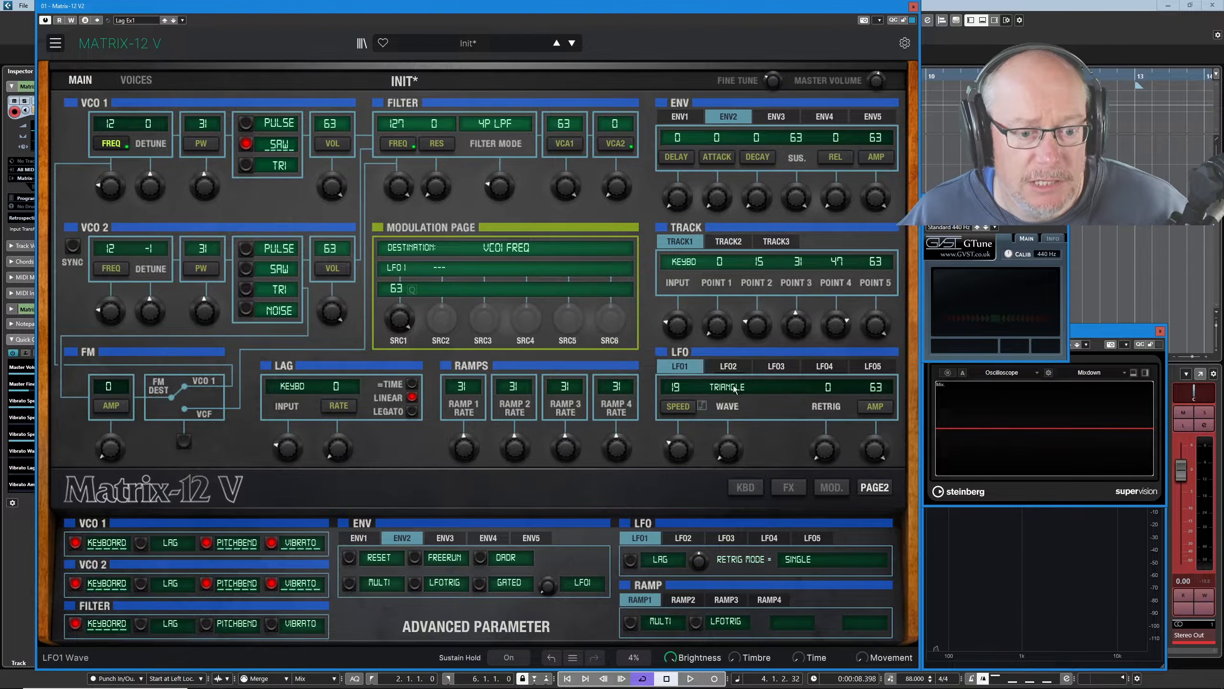
# Select the Triangle wave for LFO1 and set its retrigger point to 32
pyautogui.click(727, 389)
pyautogui.click(727, 404)
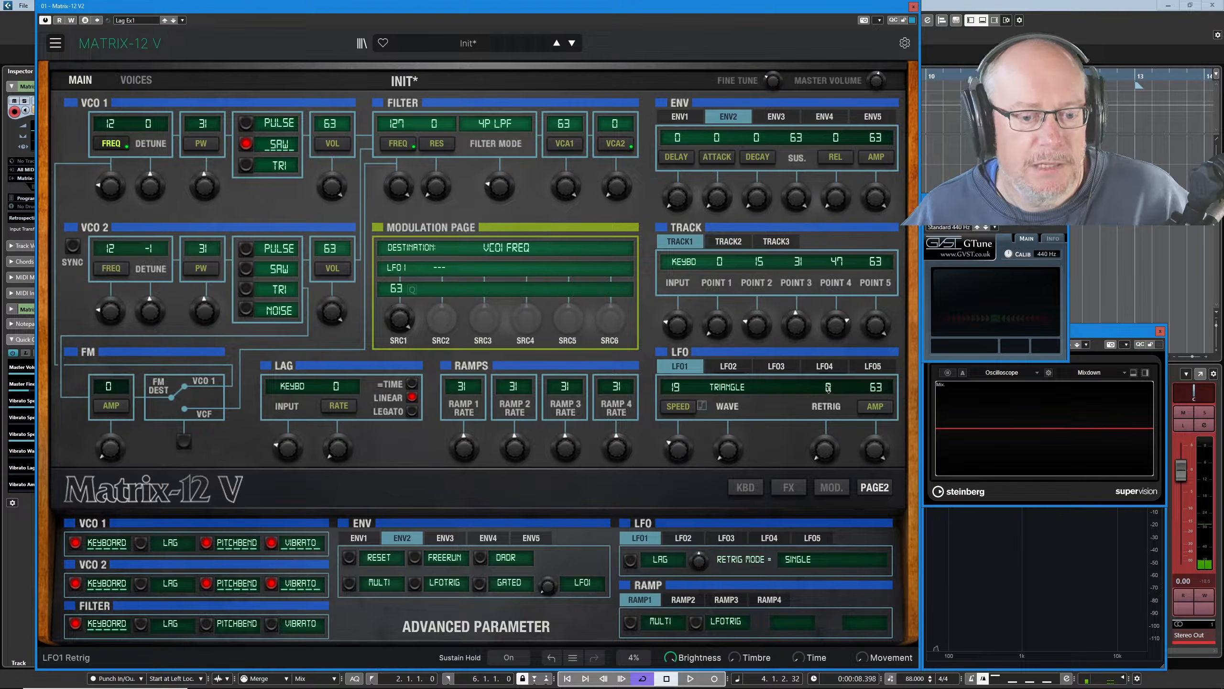
pyautogui.moveTo(812, 451); pyautogui.dragTo(815, 433)
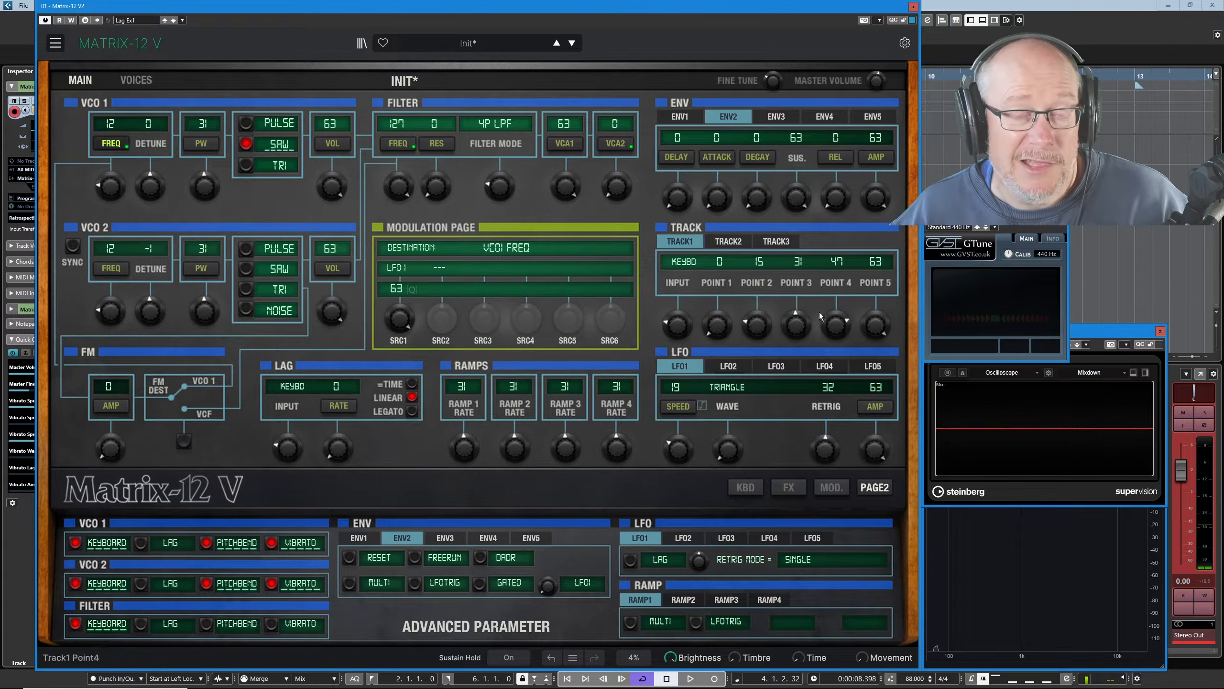
# Try LFO1's retrigger mode at Off, view the virtual keyboard briefly, and return the retrigger mode to Single
pyautogui.click(811, 562)
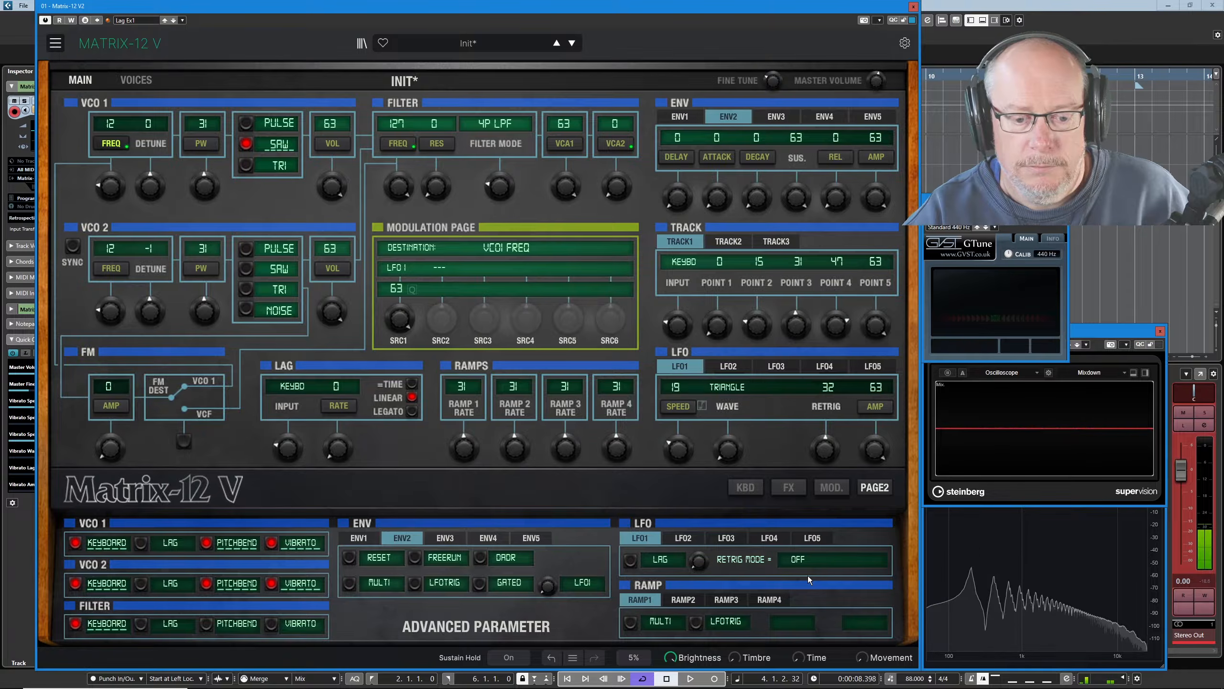
pyautogui.click(747, 487)
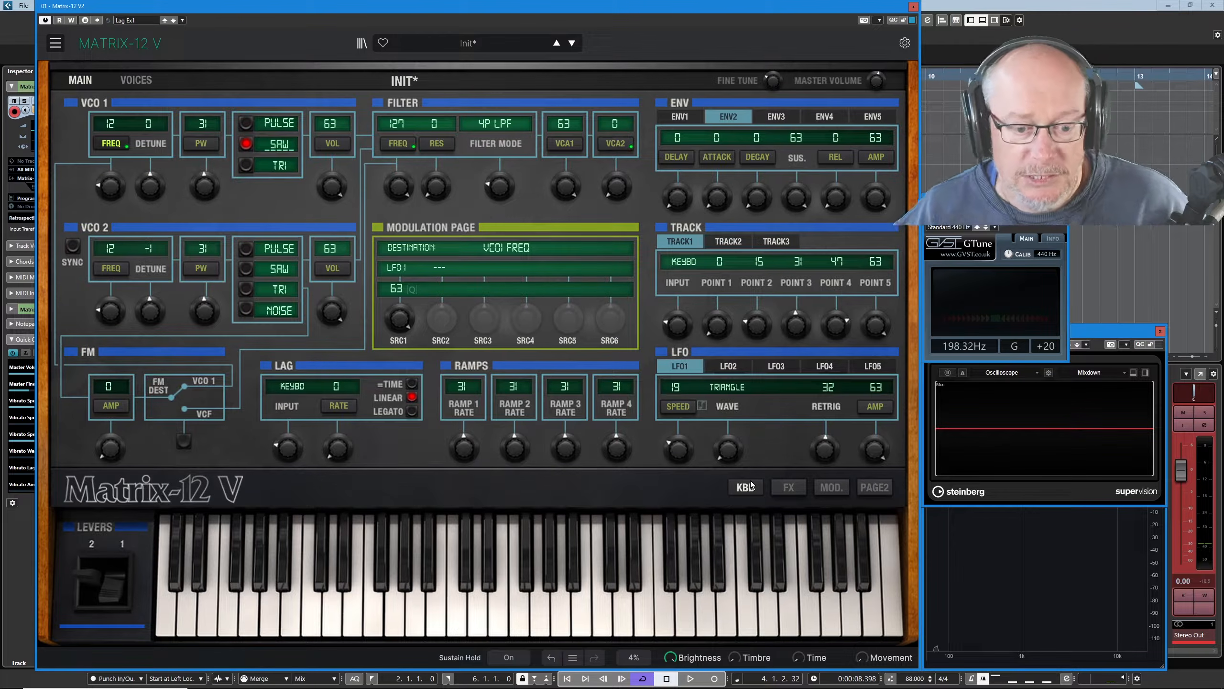
pyautogui.click(868, 485)
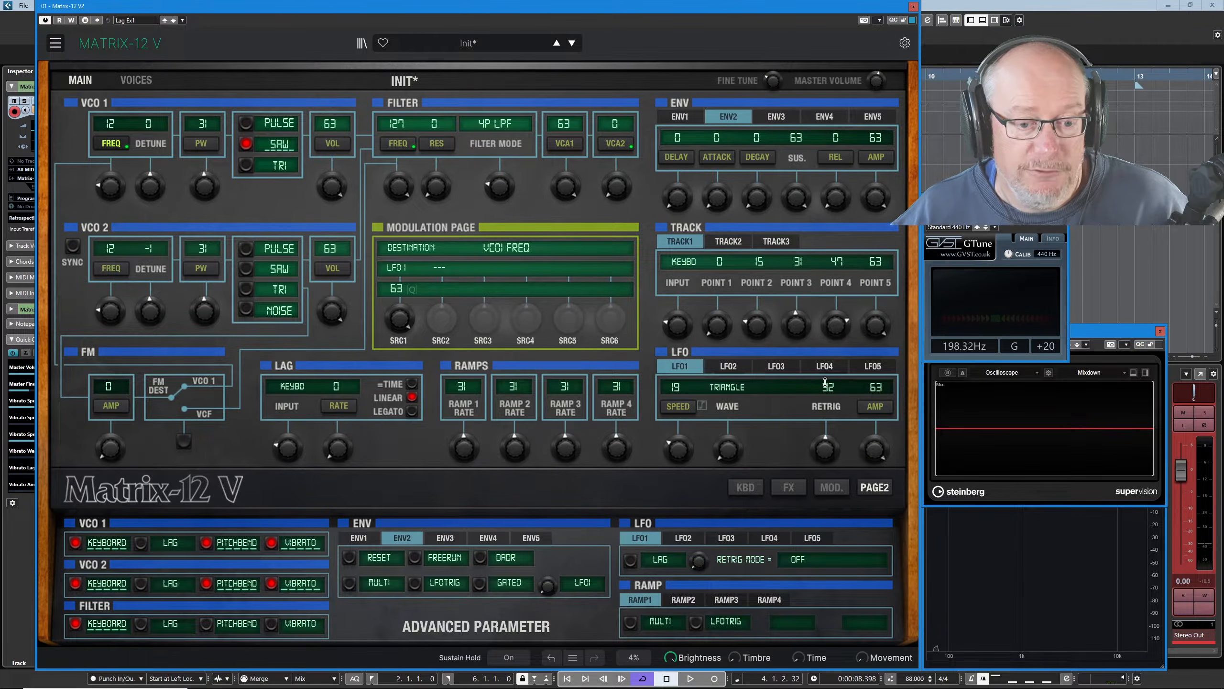
pyautogui.click(798, 560)
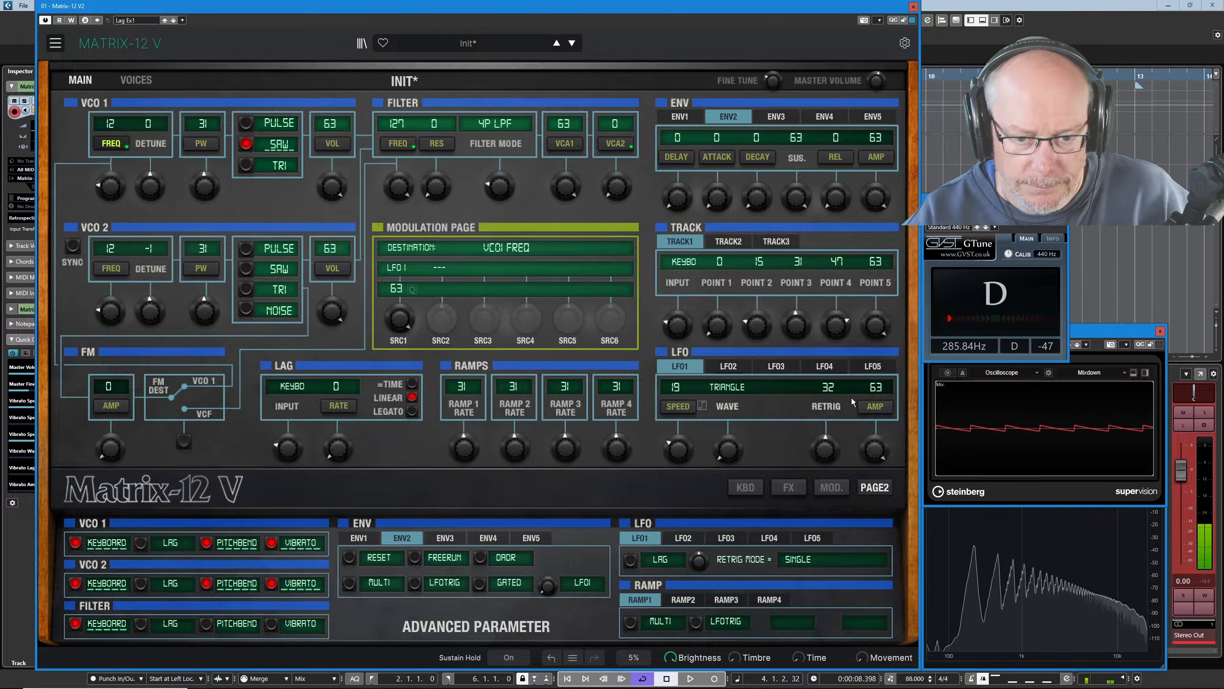
# Try LFO1's retrigger point at 0 and 47, and reset it to 0
pyautogui.moveTo(825, 448); pyautogui.dragTo(825, 482)
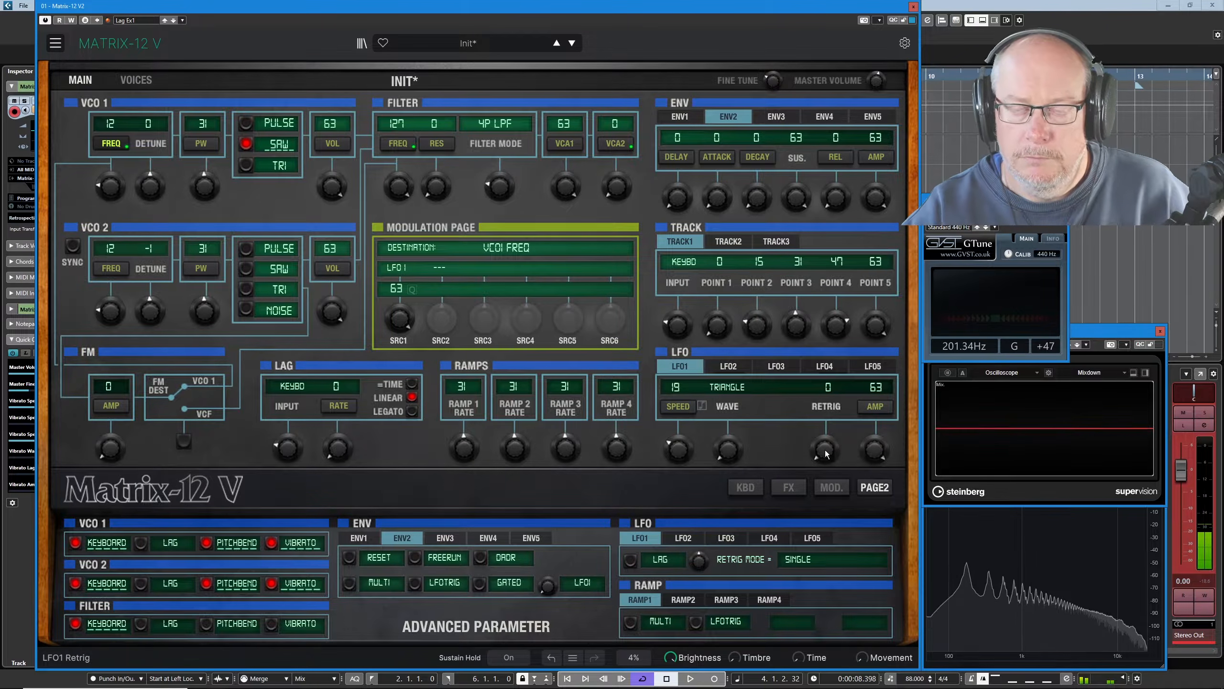
pyautogui.moveTo(825, 449); pyautogui.dragTo(825, 381)
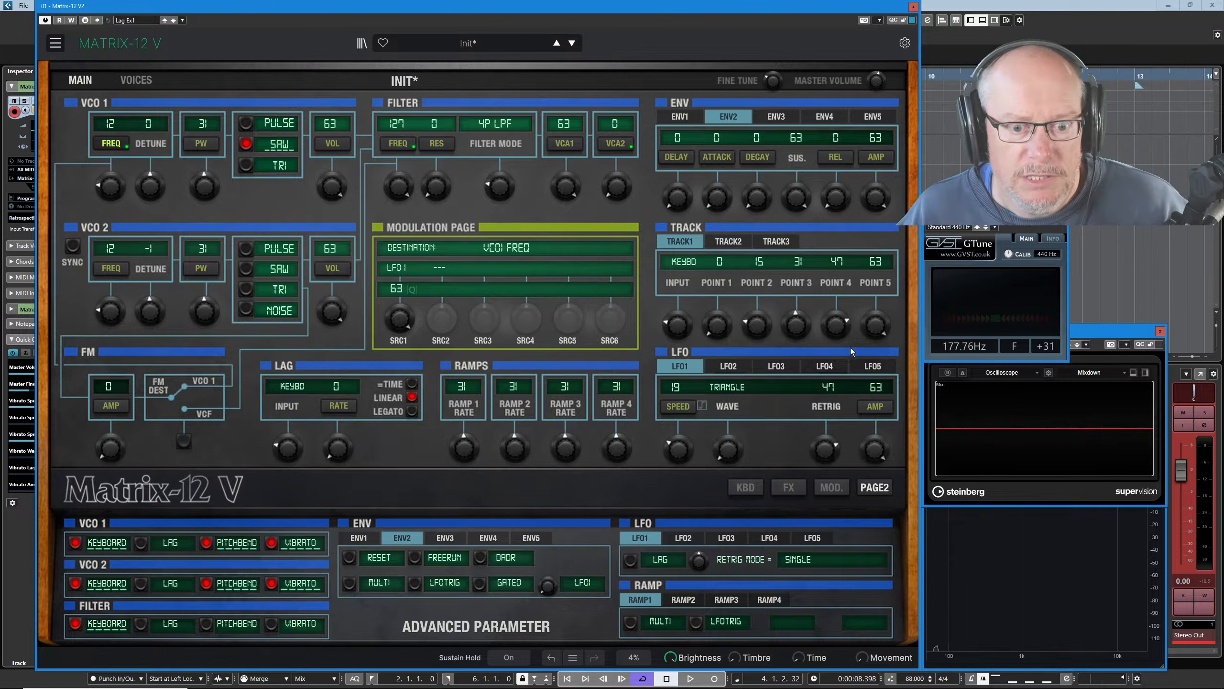
pyautogui.doubleClick(825, 448)
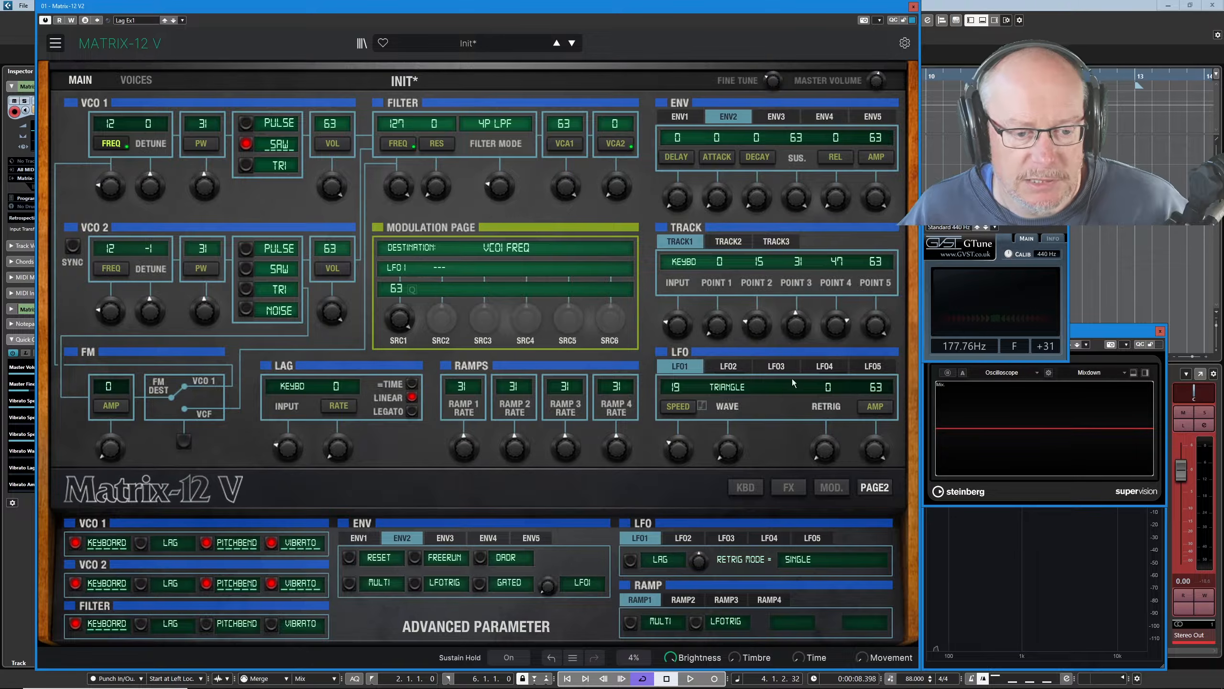
# Try tempo-synced speeds of 1/4 and 1/2 on LFO1 and switch back to unsynced speed
pyautogui.click(701, 406)
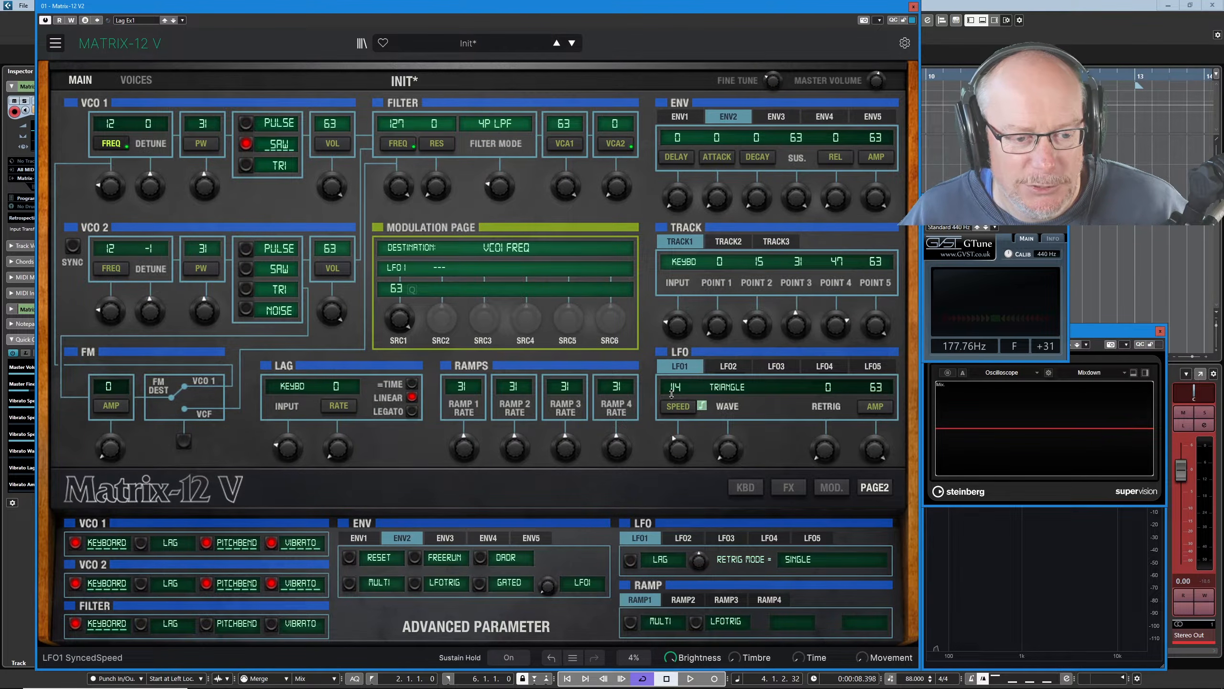
pyautogui.click(701, 405)
pyautogui.moveTo(678, 448); pyautogui.dragTo(682, 475)
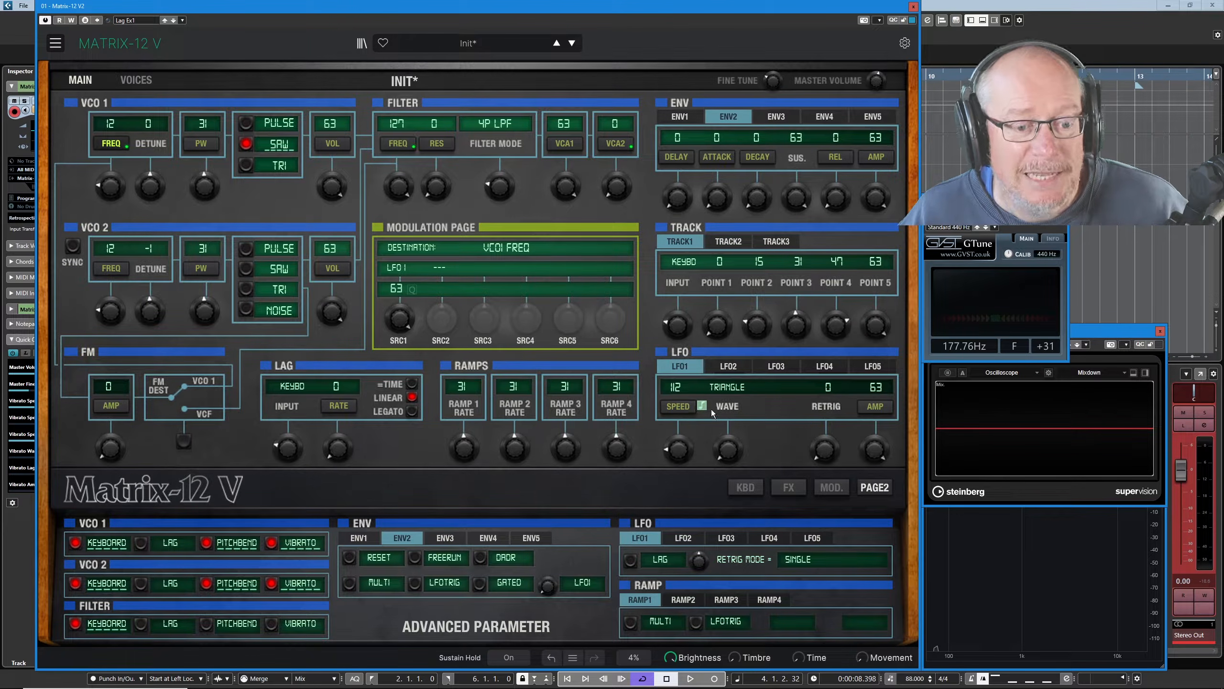
pyautogui.moveTo(684, 452); pyautogui.dragTo(683, 444)
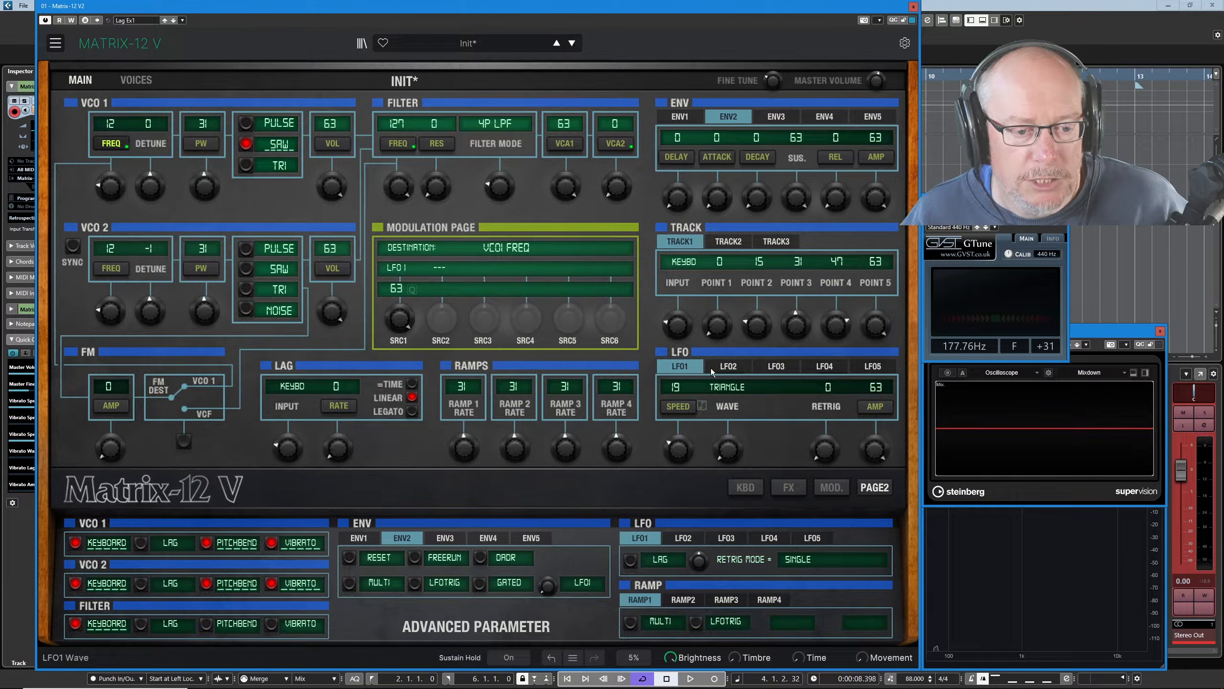
# Try LFO1's speed at 63 and 27, change its wave to Square and set the speed to 44
pyautogui.moveTo(681, 448); pyautogui.dragTo(679, 400)
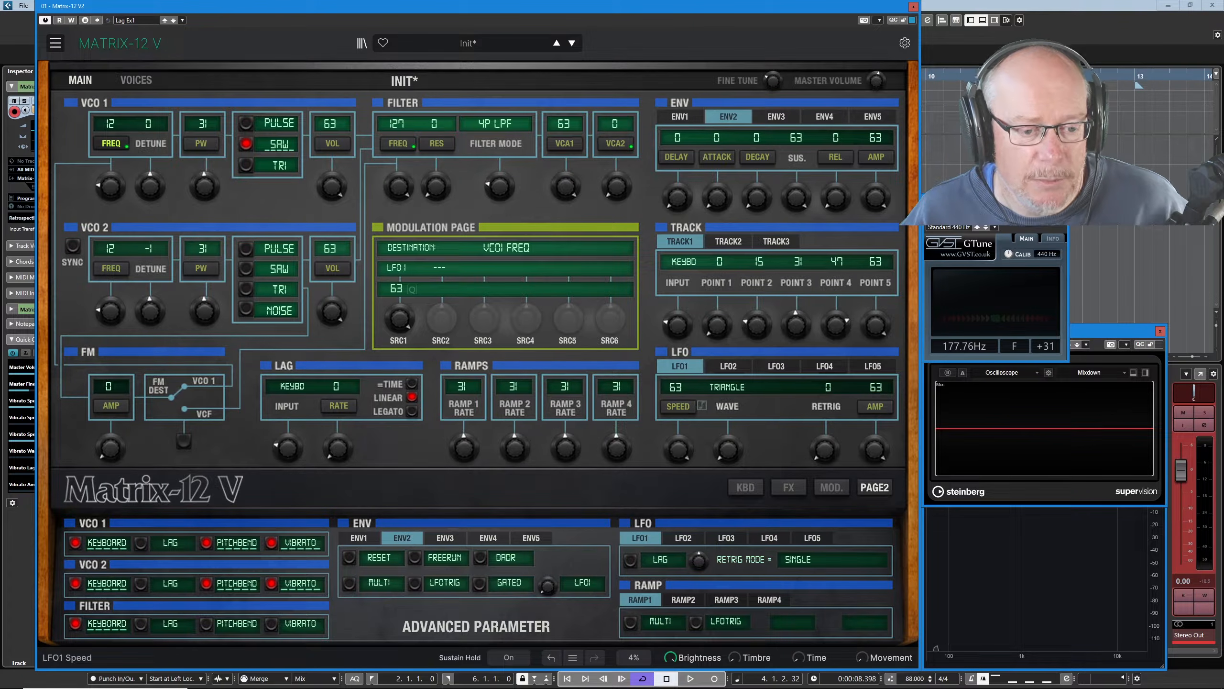
pyautogui.moveTo(680, 449); pyautogui.dragTo(680, 475)
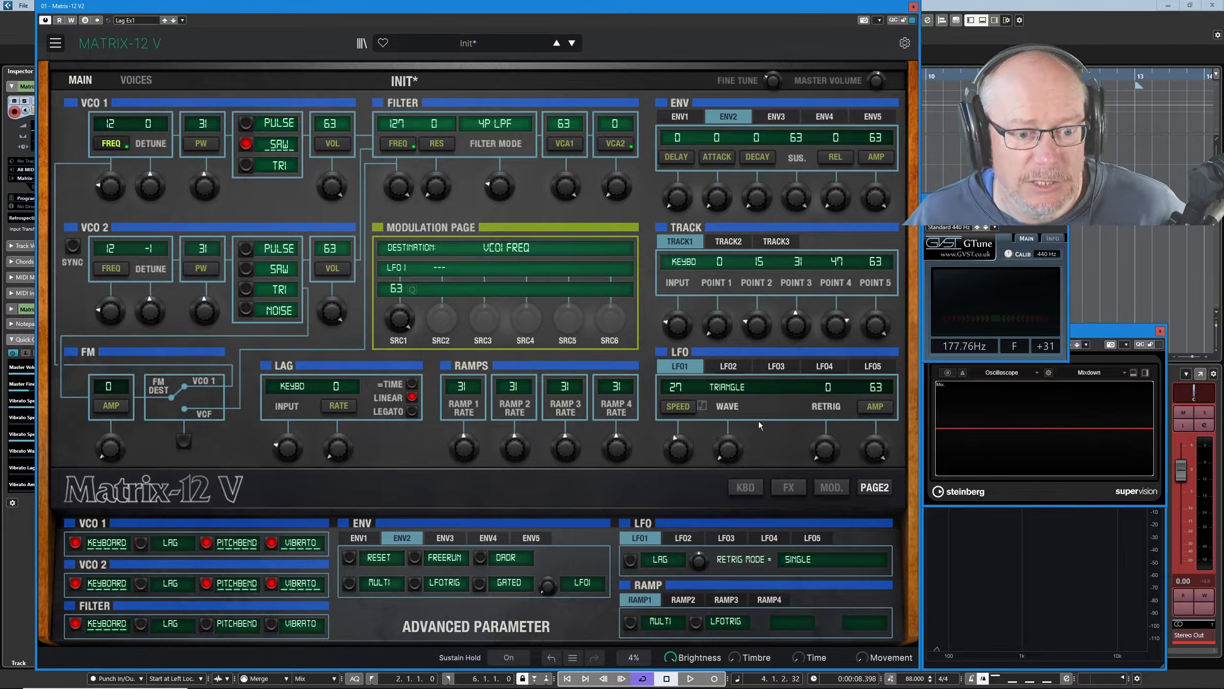
pyautogui.click(750, 391)
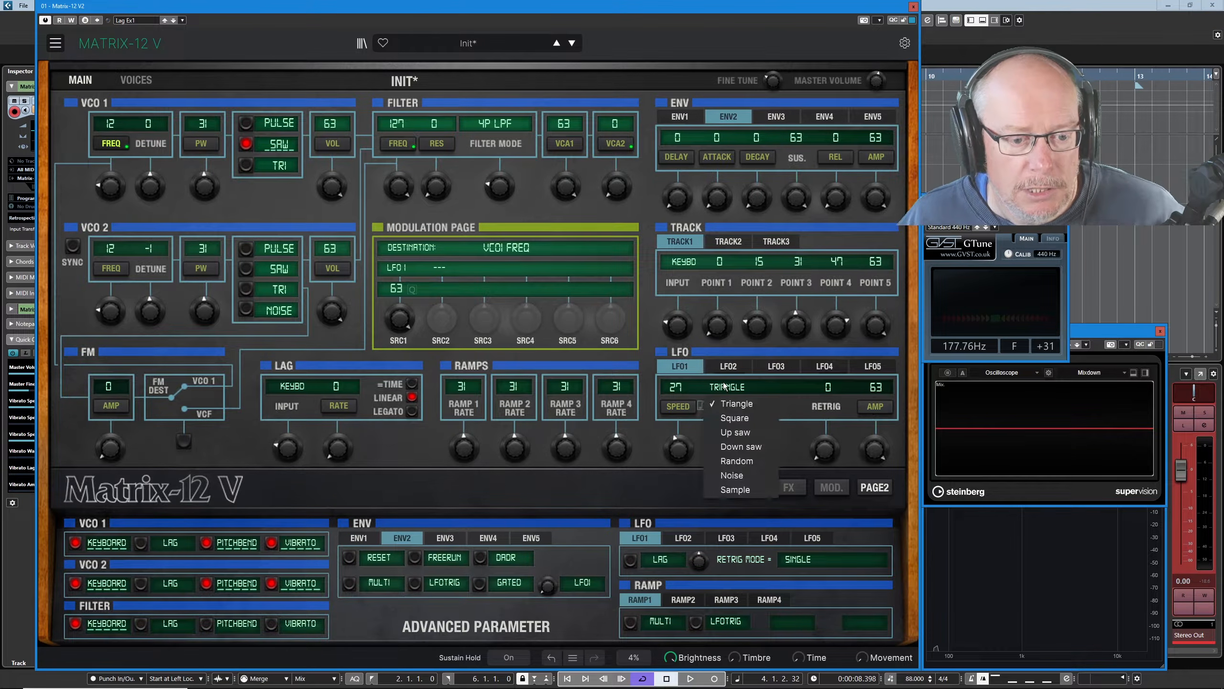
pyautogui.click(735, 418)
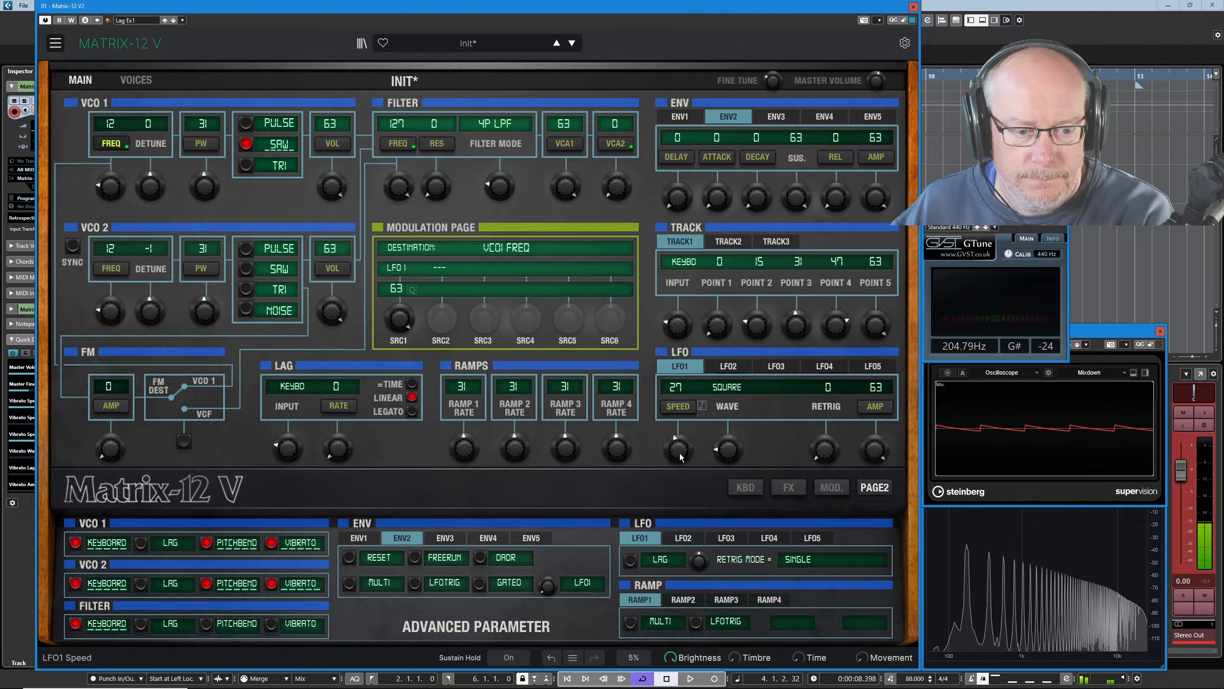
pyautogui.moveTo(681, 453); pyautogui.dragTo(681, 421)
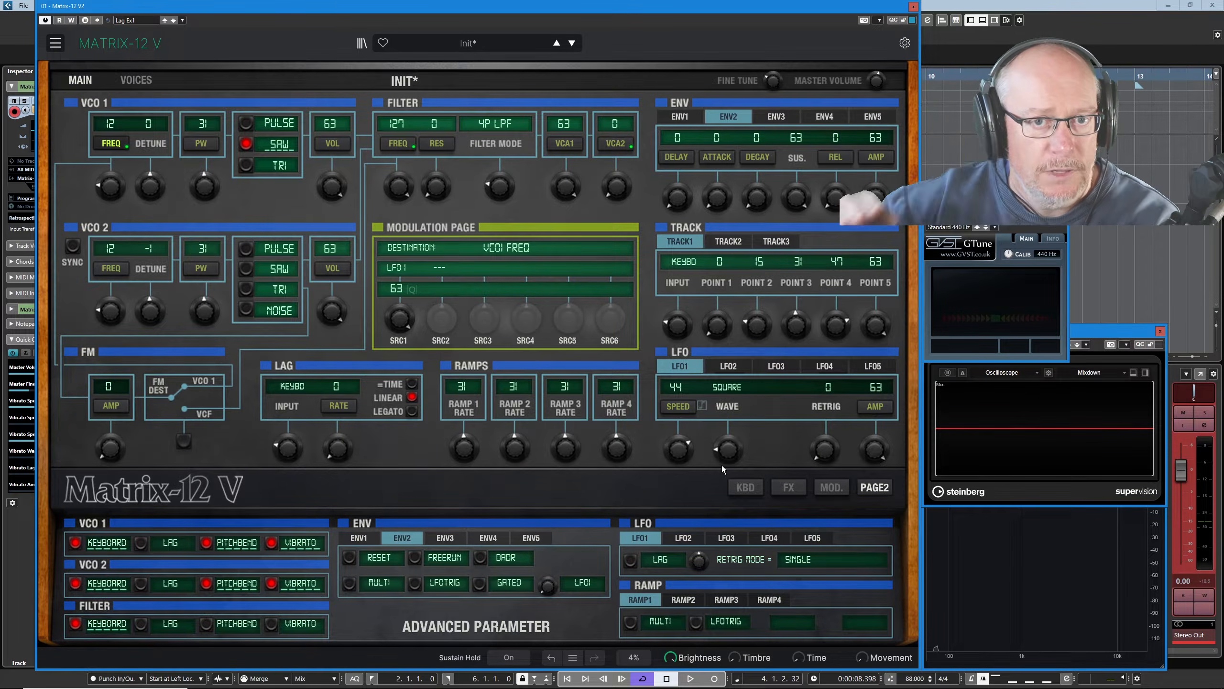
# Compare LFO1 with its Lag option on and off, raising the speed to 50 and leaving Lag off
pyautogui.click(630, 560)
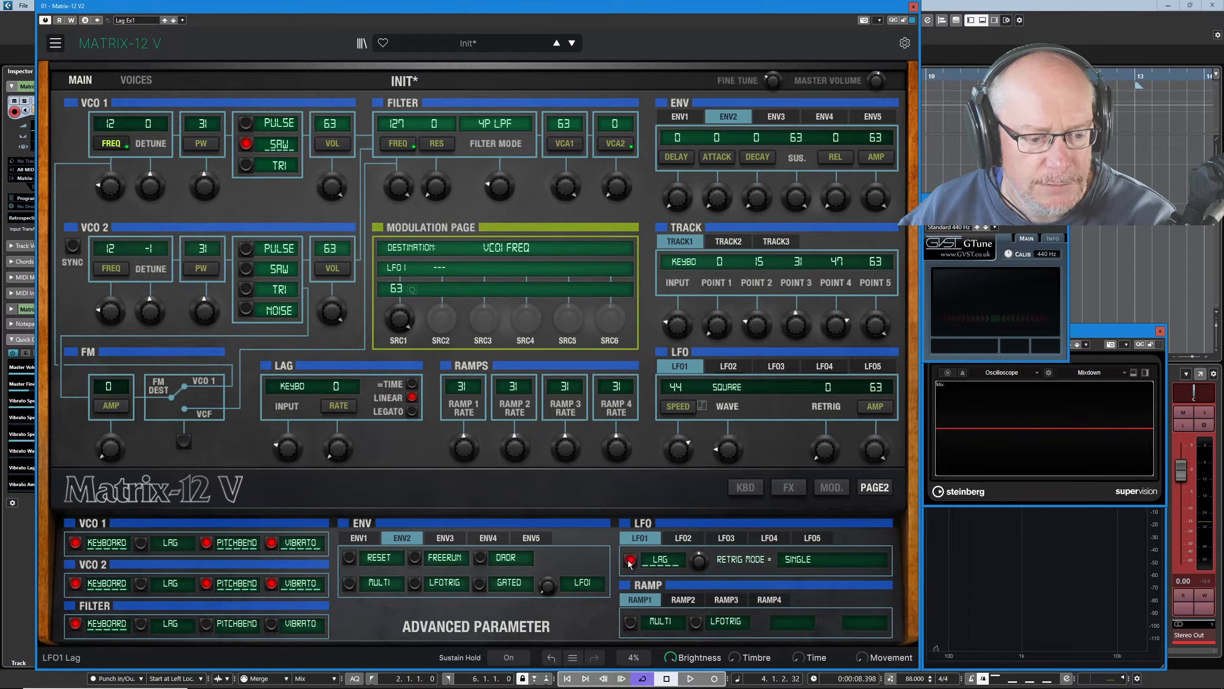
pyautogui.click(646, 567)
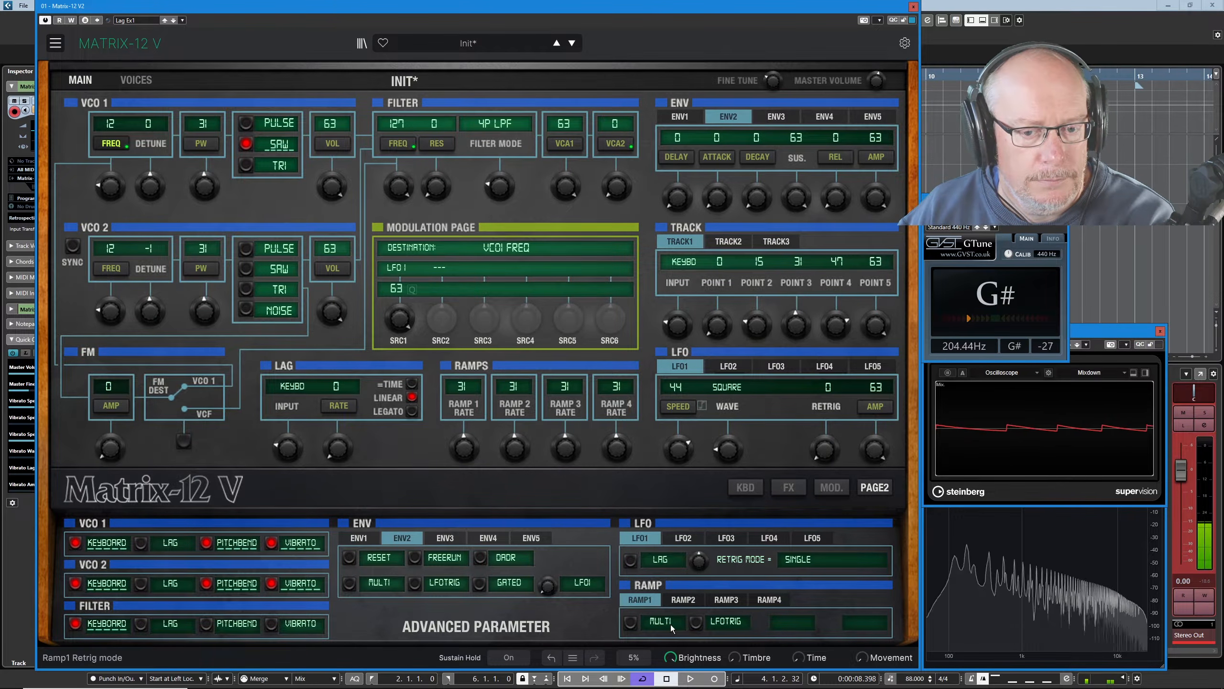
pyautogui.click(633, 561)
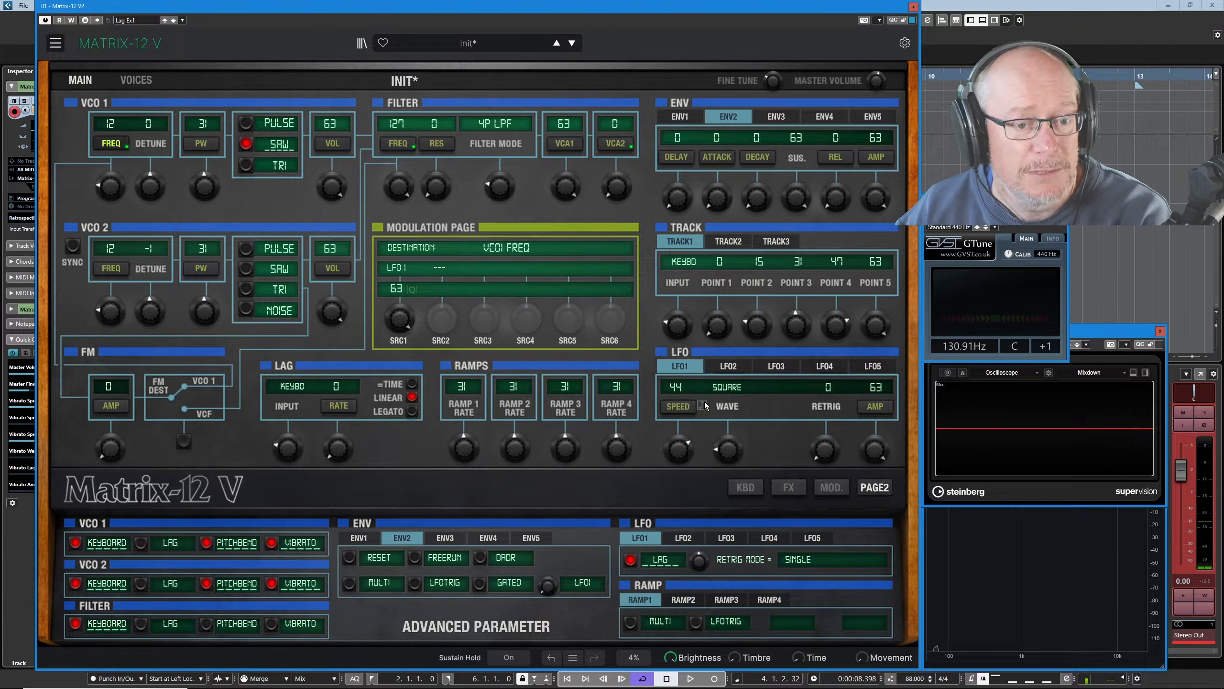
pyautogui.moveTo(679, 449); pyautogui.dragTo(679, 438)
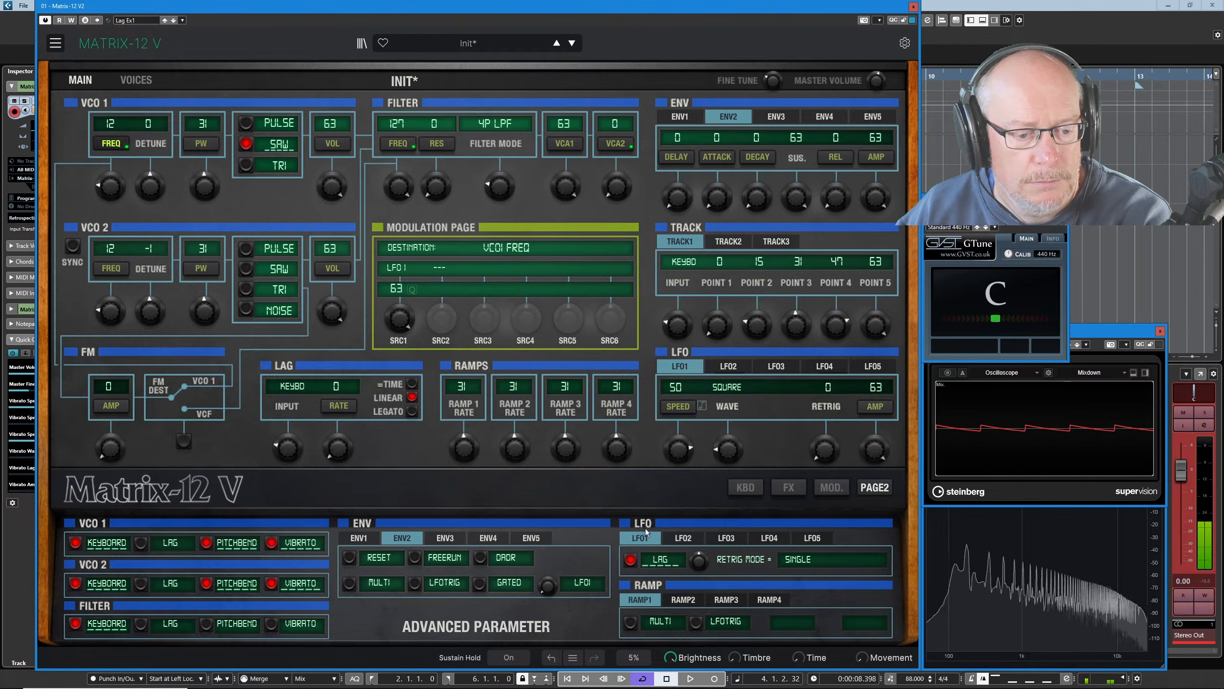
pyautogui.click(630, 560)
pyautogui.click(631, 560)
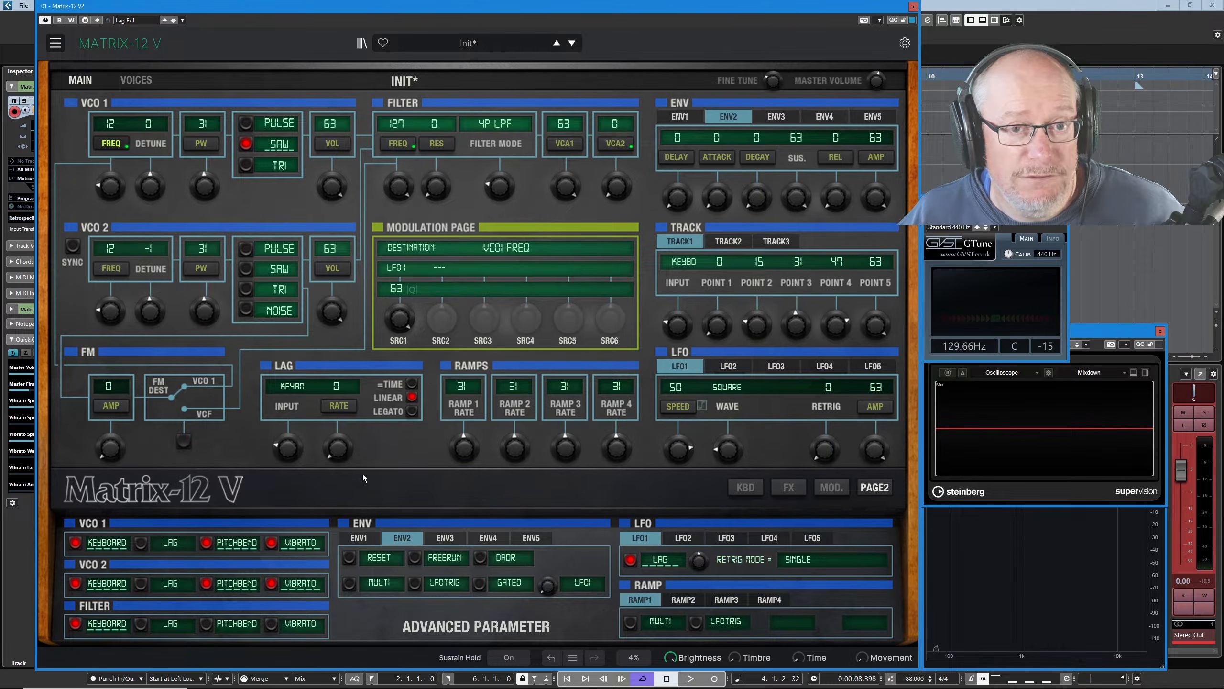
pyautogui.click(629, 559)
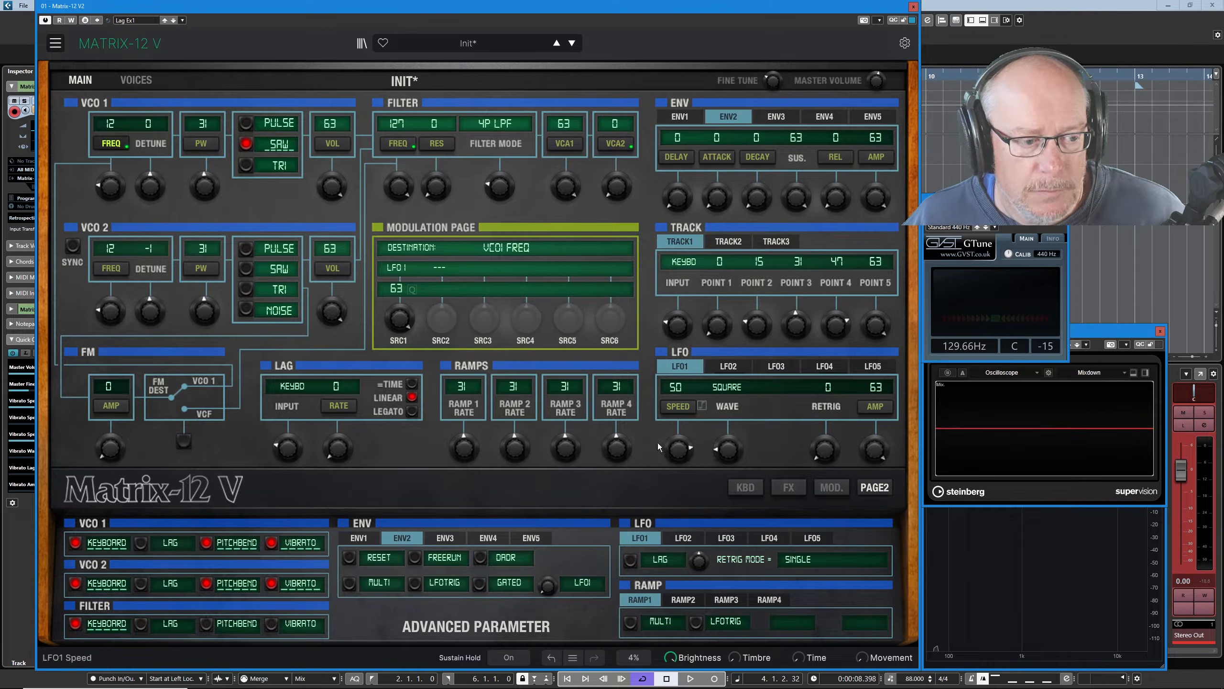
# Set the lag processor's input to LFO1 and its rate to 26
pyautogui.click(304, 386)
pyautogui.click(455, 361)
pyautogui.click(395, 424)
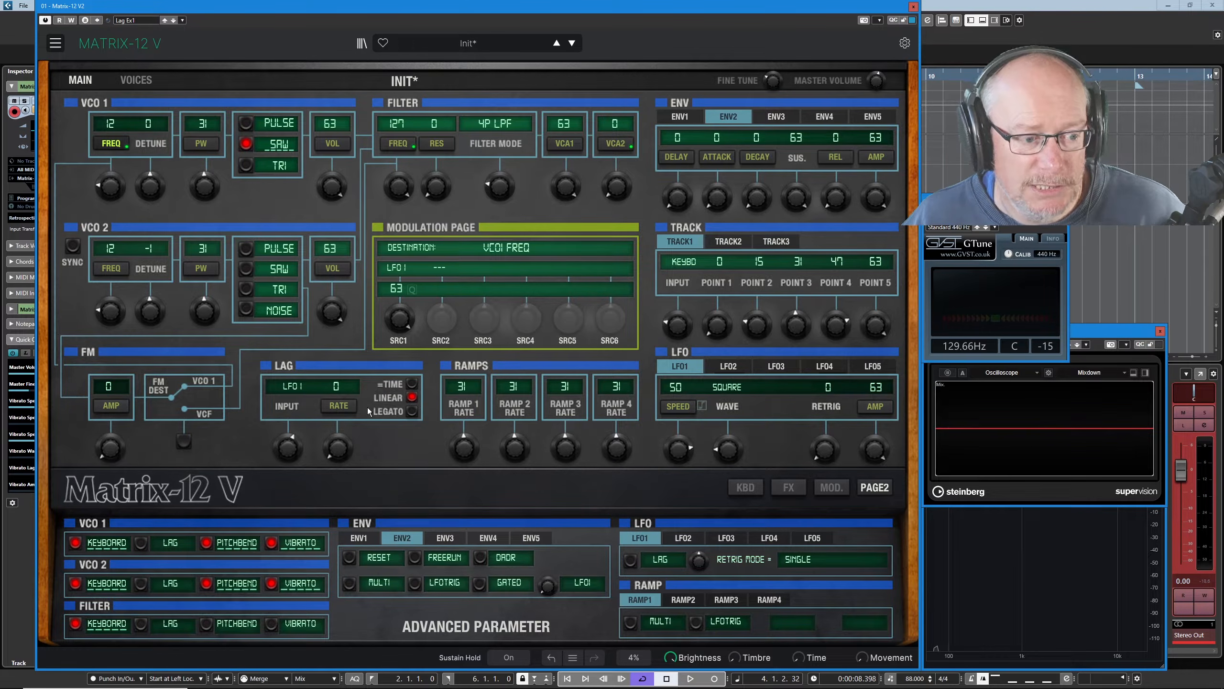
pyautogui.scroll(5, 340, 456)
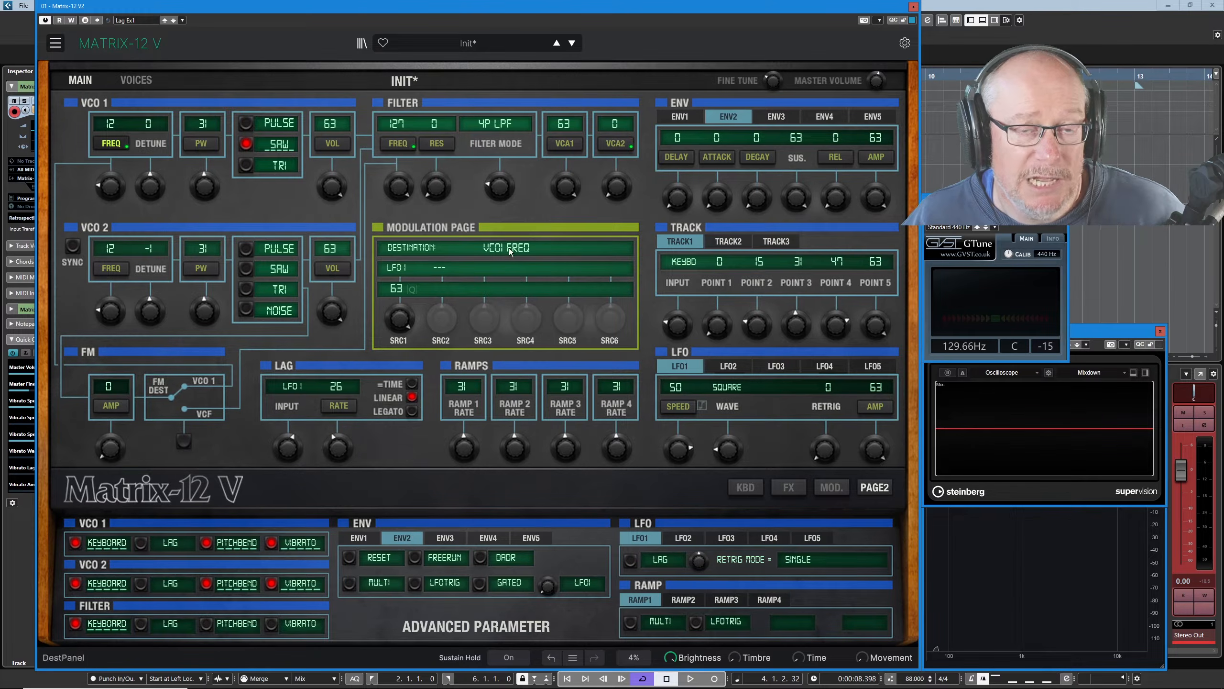
# Replace LFO1 with Lag as the first modulation source of VCO1 frequency
pyautogui.click(400, 268)
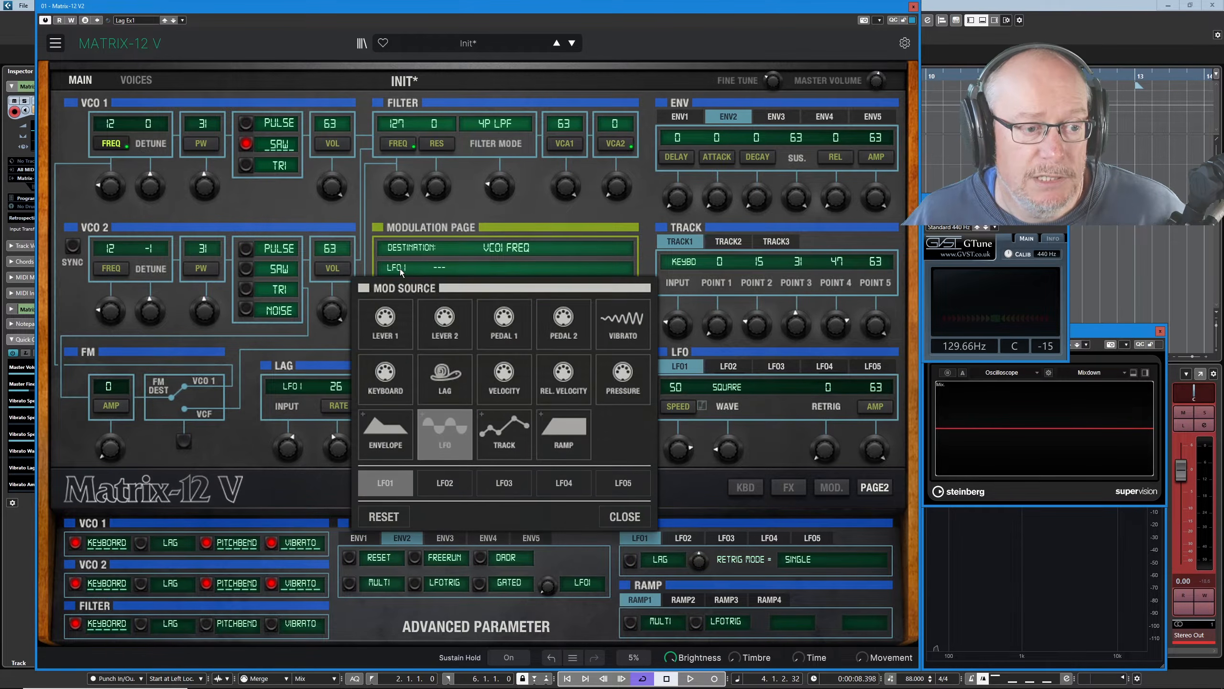
pyautogui.click(448, 379)
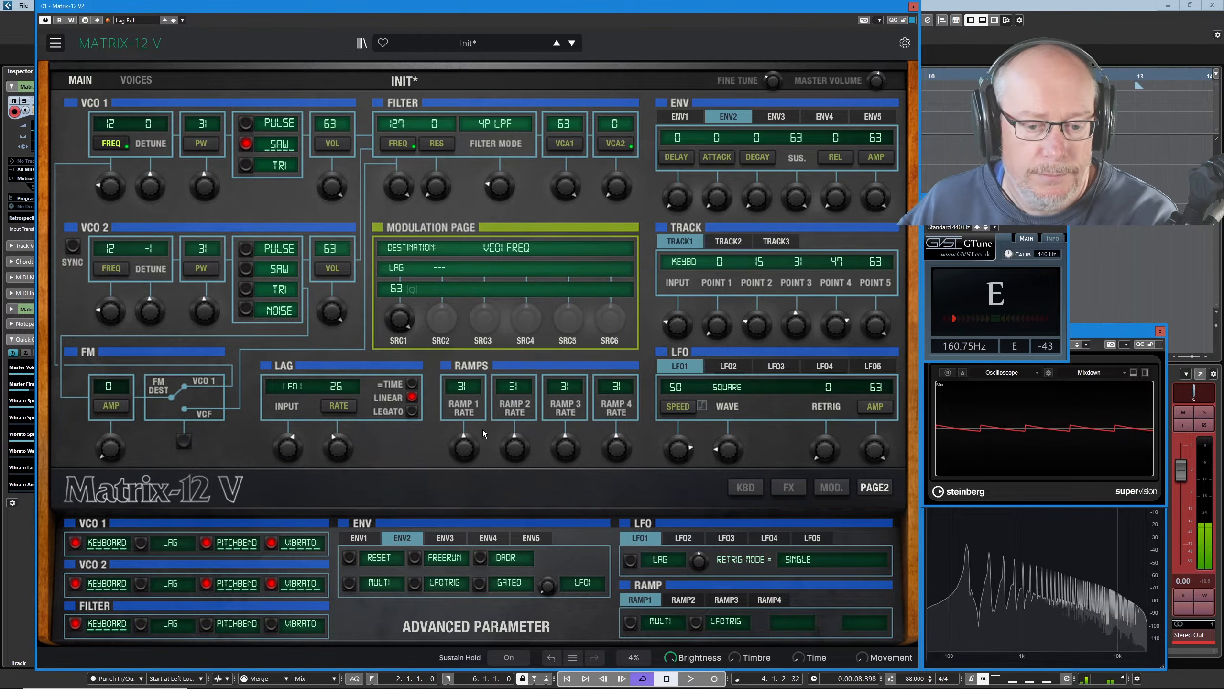
# Raise the lag rate to 37, lower LFO1's speed to 32 and fine-tune the lag rate to 36
pyautogui.moveTo(344, 449); pyautogui.dragTo(344, 434)
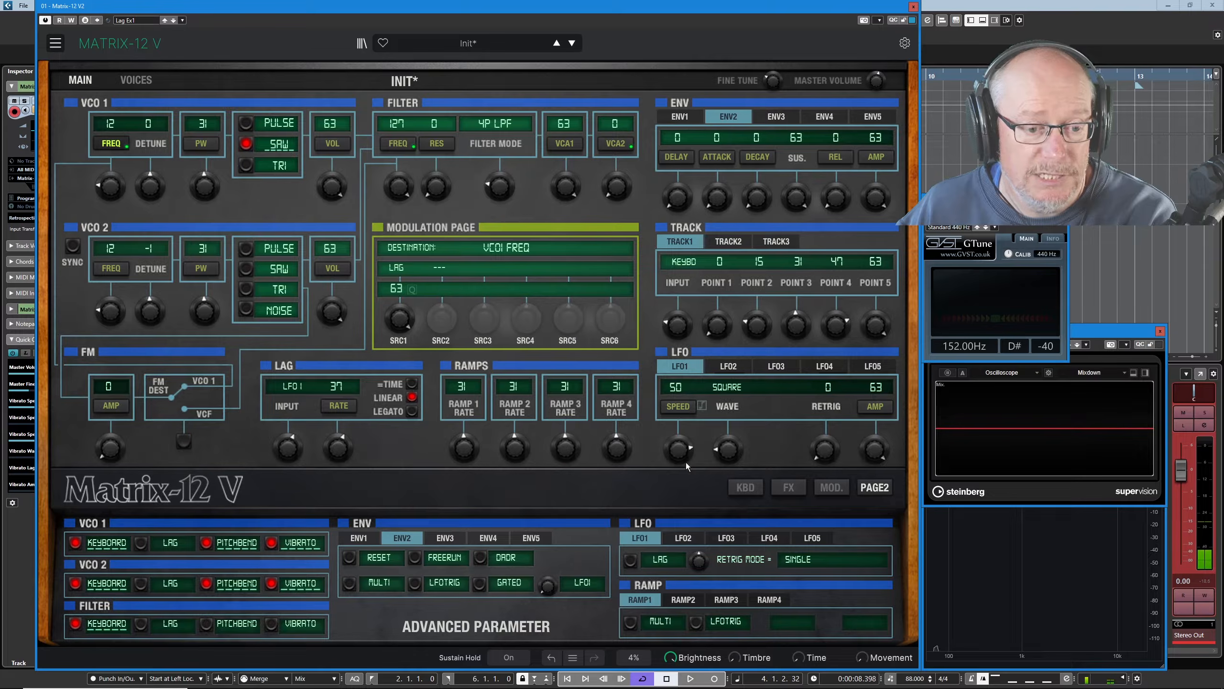
pyautogui.moveTo(678, 448); pyautogui.dragTo(679, 467)
pyautogui.moveTo(338, 446); pyautogui.dragTo(339, 452)
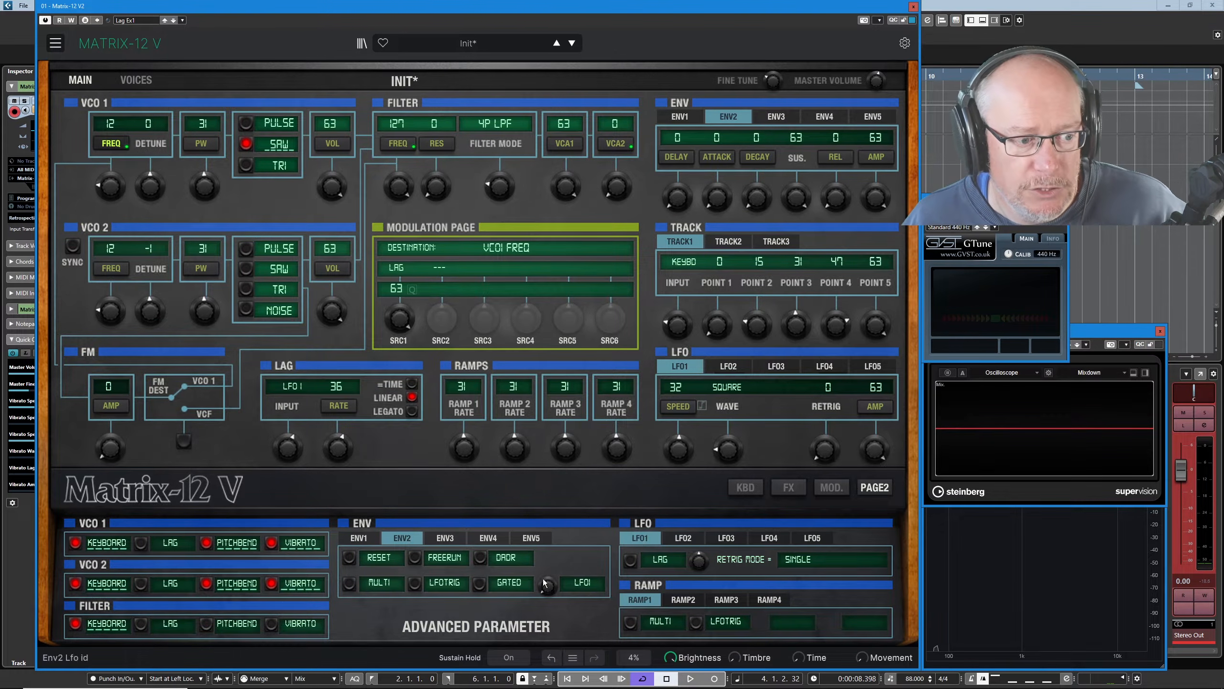
# Set the first modulation source of VCO1 frequency back to LFO1
pyautogui.click(402, 267)
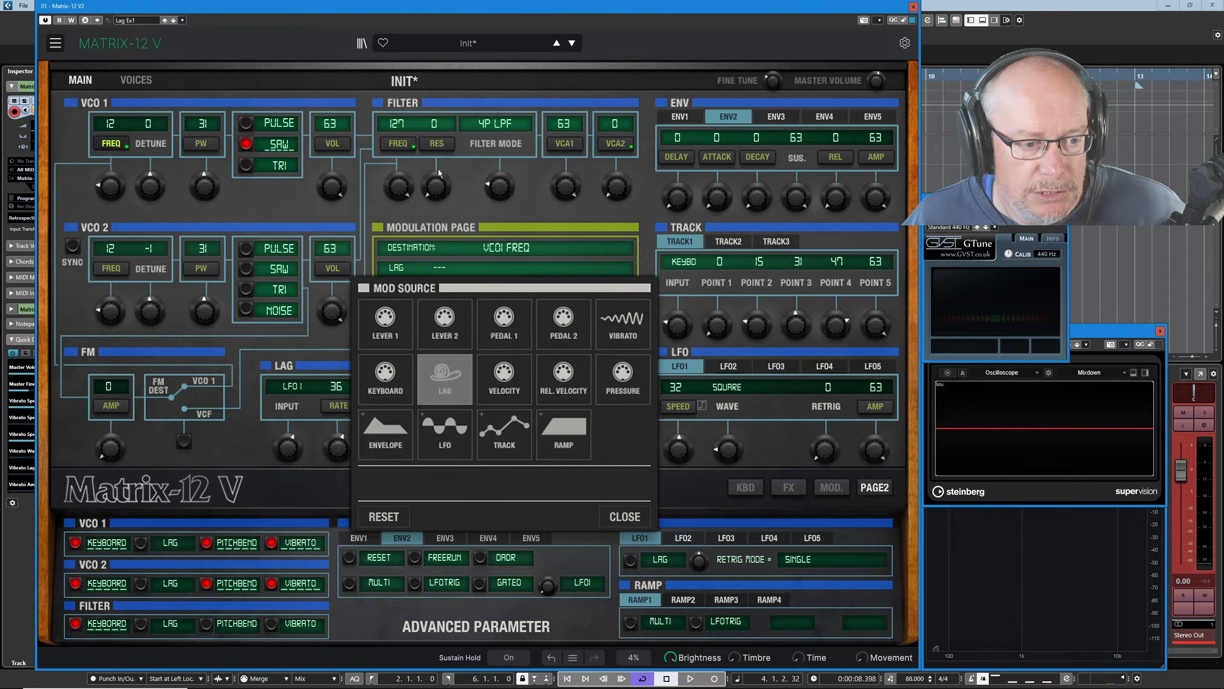
pyautogui.click(443, 433)
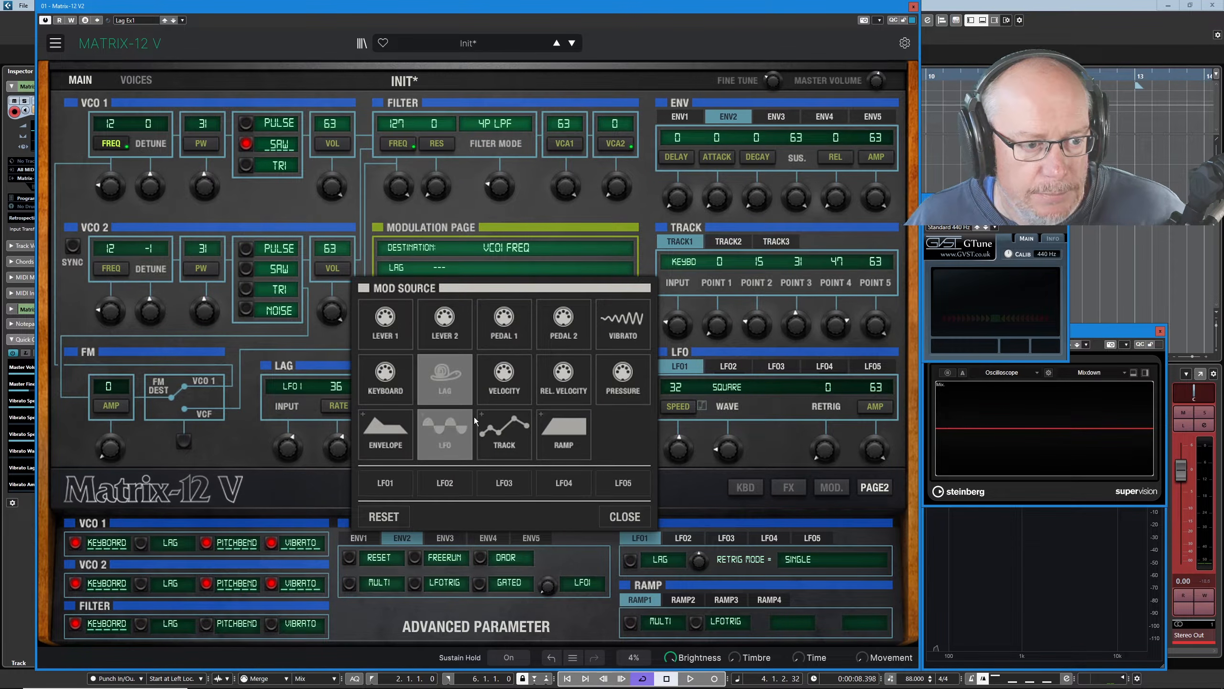
pyautogui.click(379, 483)
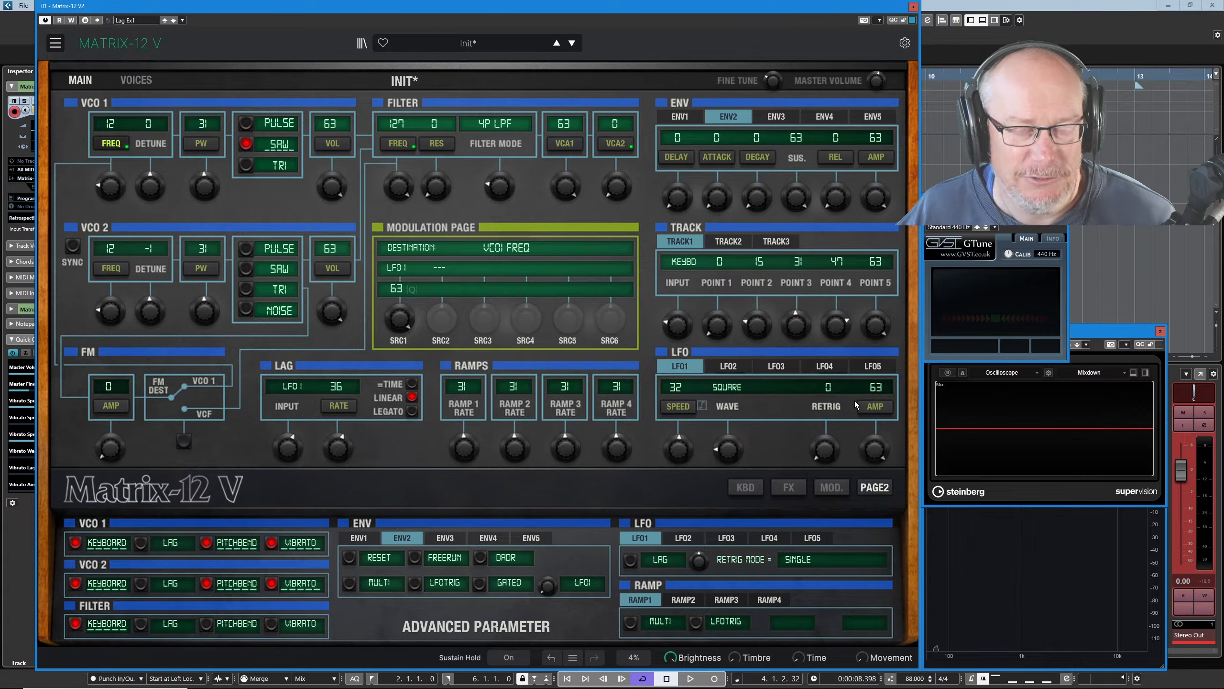
# View LFO1's retrigger mode options, keeping Single, and check zone 1's mode on the Voices page before returning to the Main page
pyautogui.click(802, 563)
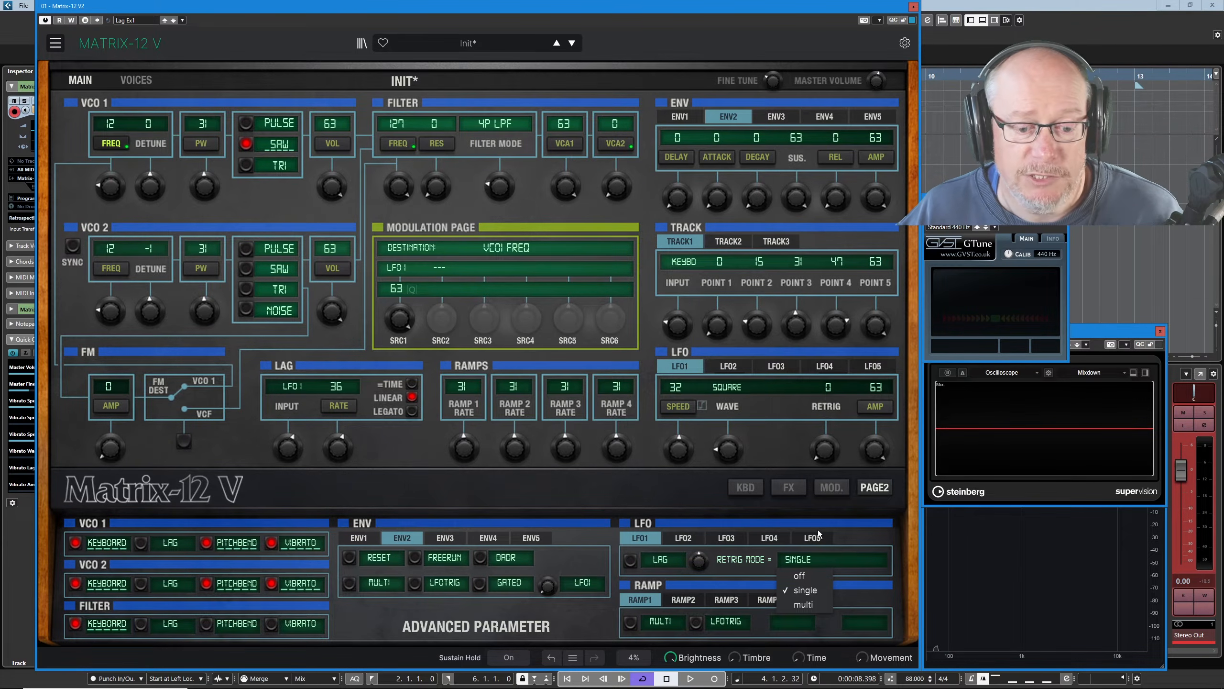
pyautogui.click(805, 590)
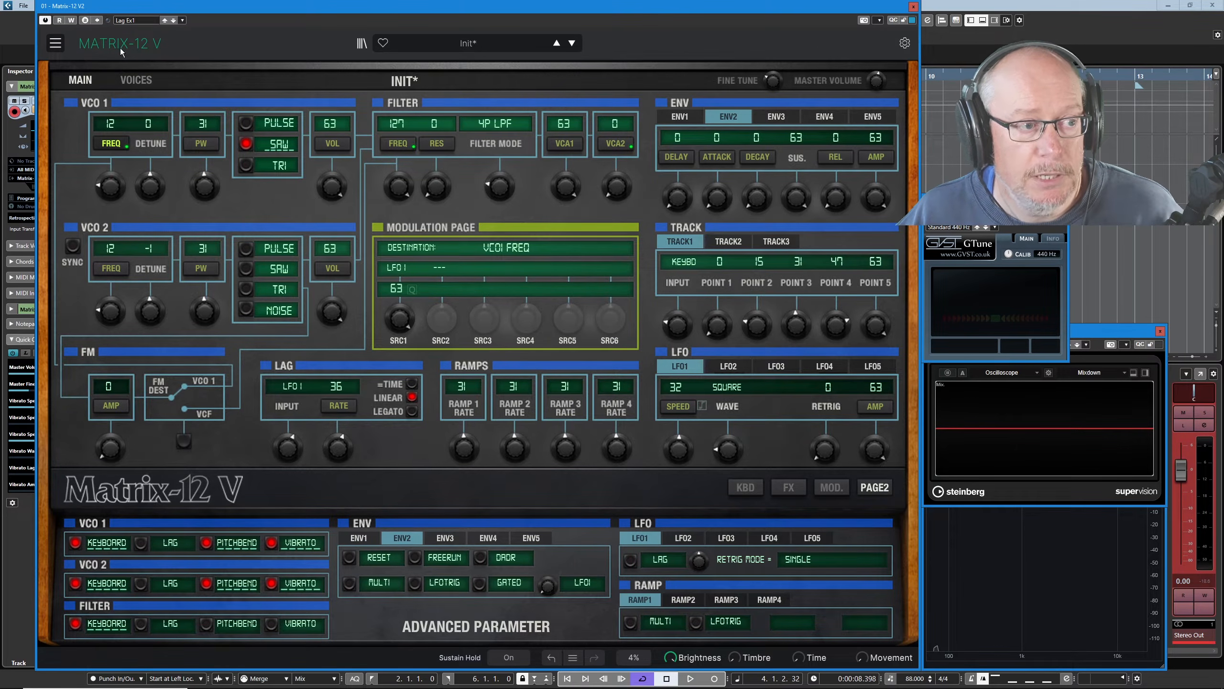
pyautogui.click(139, 81)
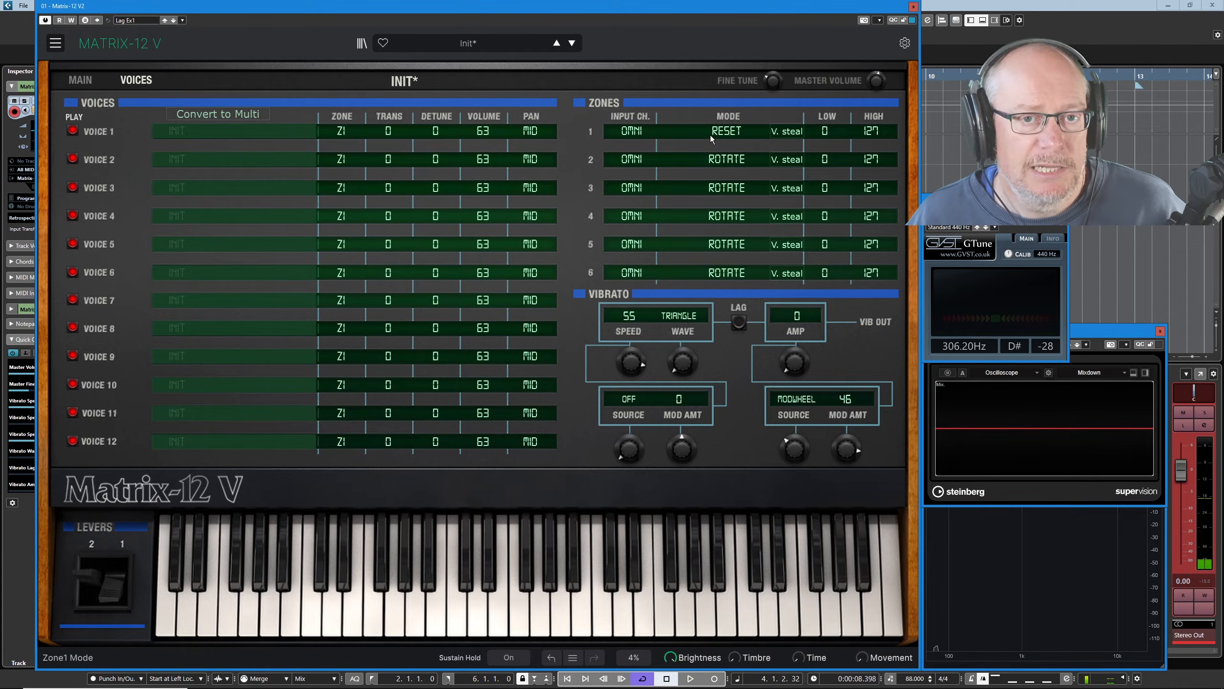
pyautogui.click(84, 82)
# Set LFO1's retrigger mode to Multi
pyautogui.click(804, 560)
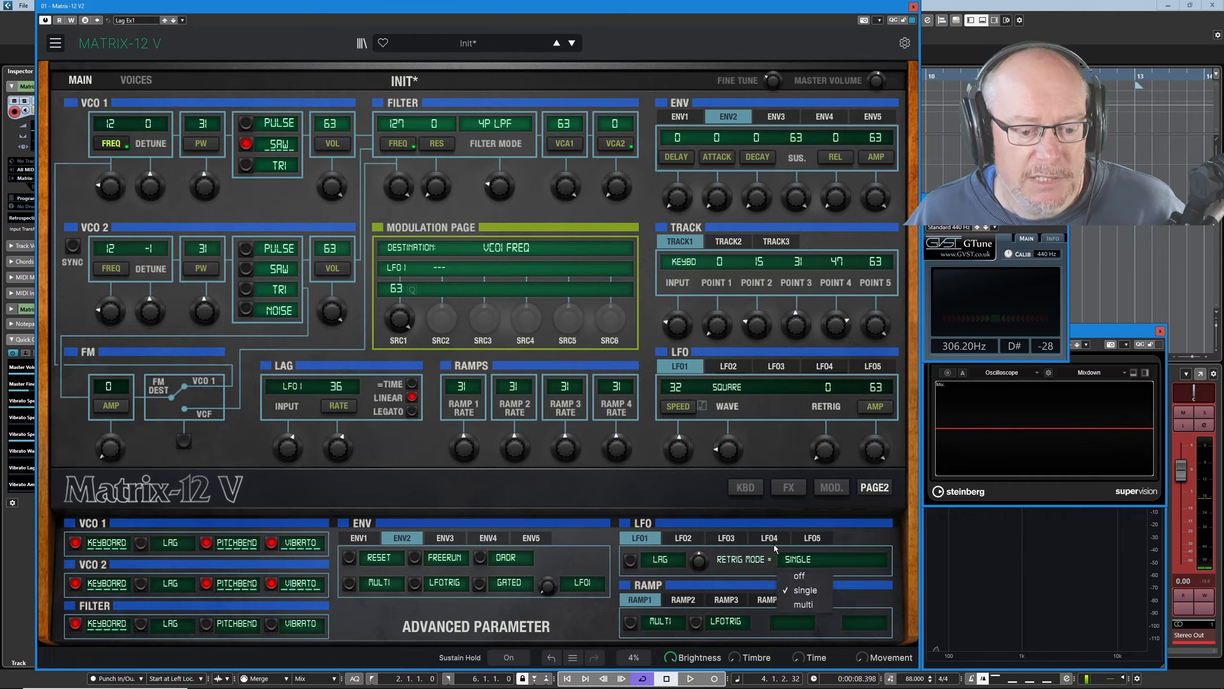
pyautogui.click(802, 605)
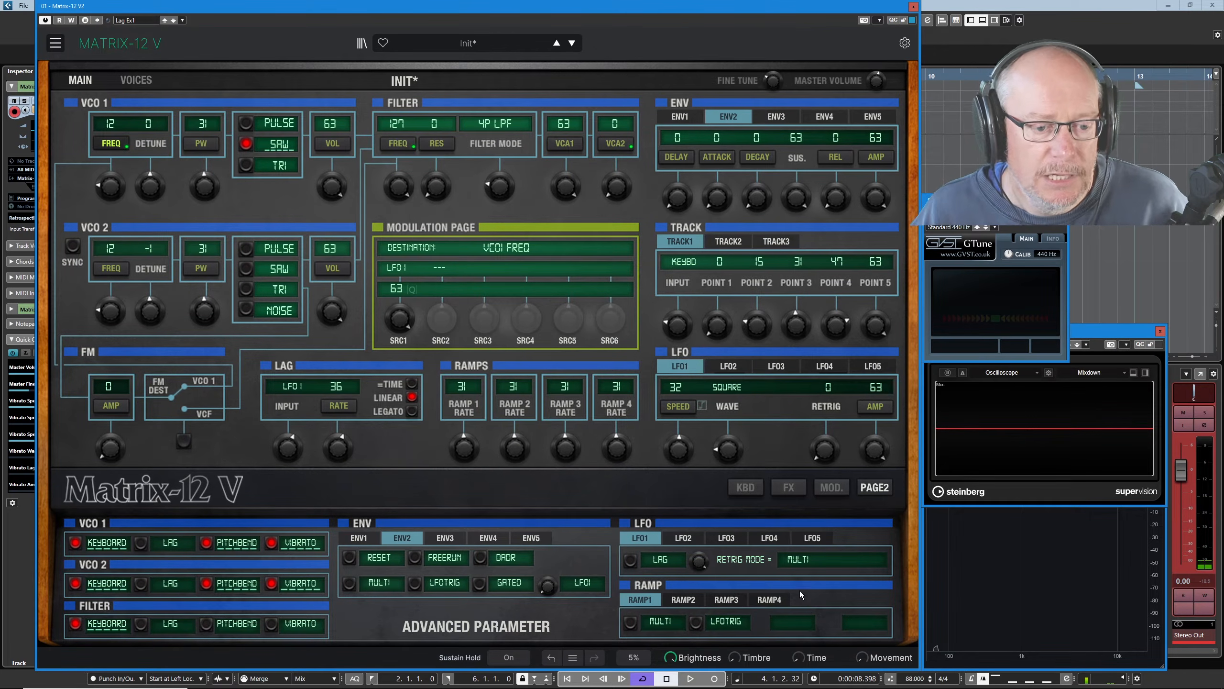
# Lower LFO1's speed to 29, raise its retrigger point to 27, and reduce the speed further to 16
pyautogui.moveTo(678, 449); pyautogui.dragTo(678, 458)
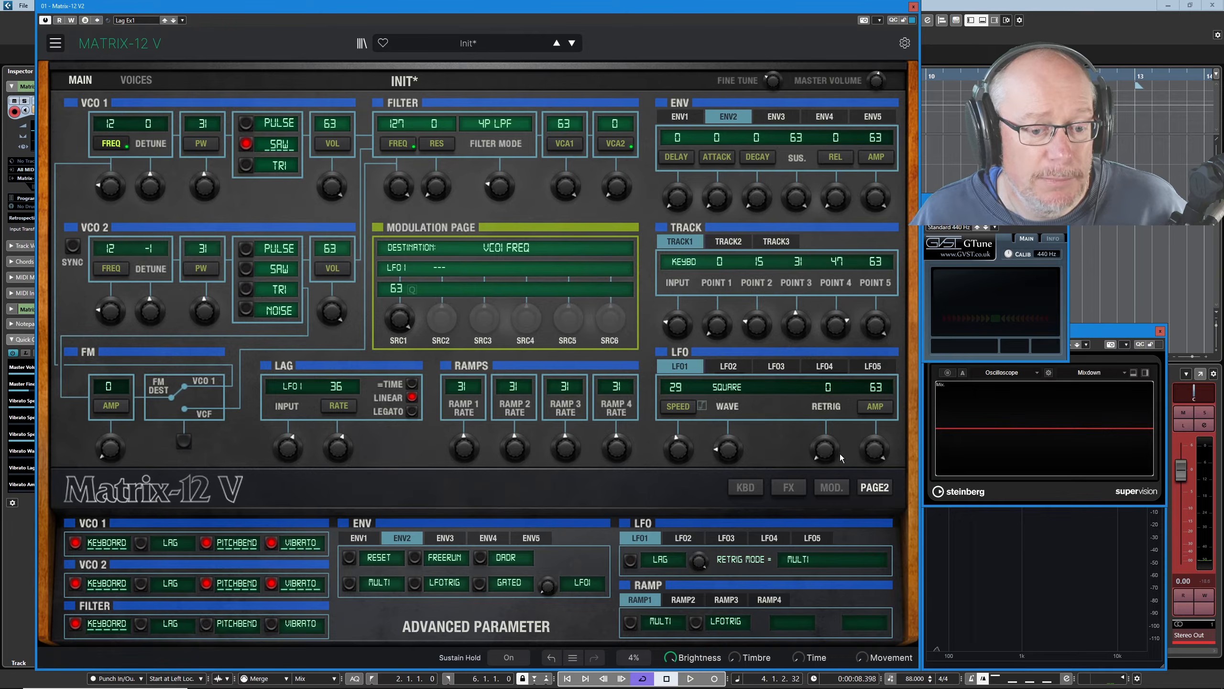
pyautogui.moveTo(825, 451); pyautogui.dragTo(825, 431)
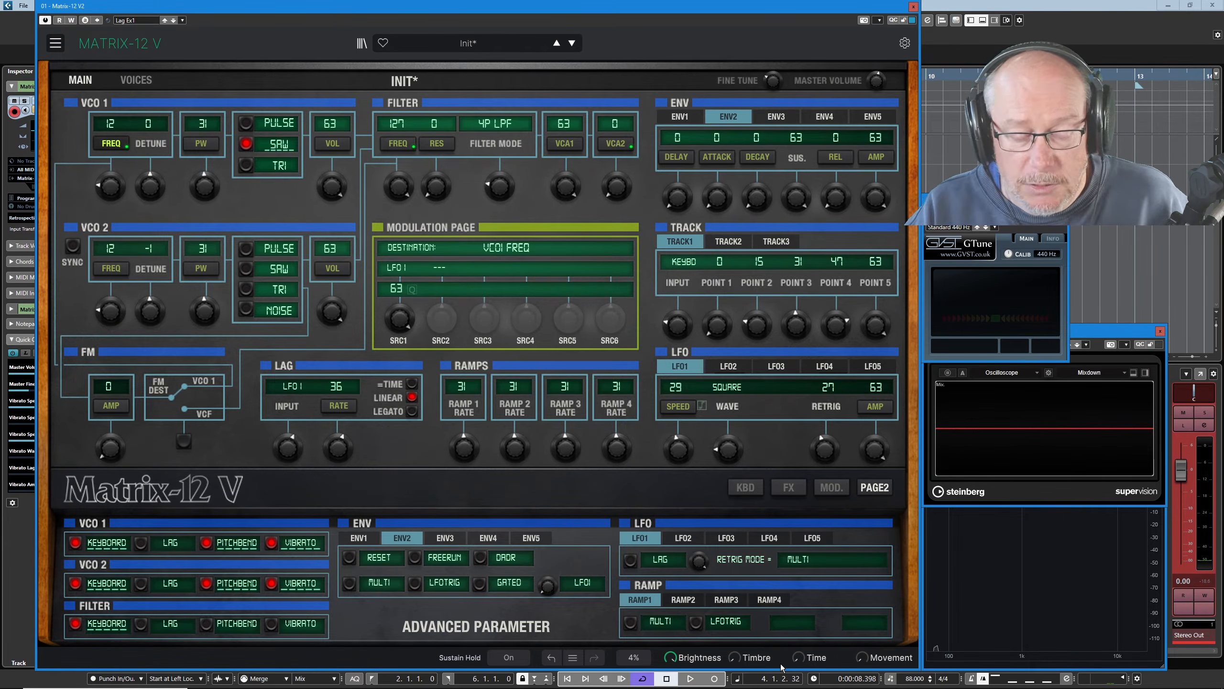
pyautogui.moveTo(678, 448); pyautogui.dragTo(678, 476)
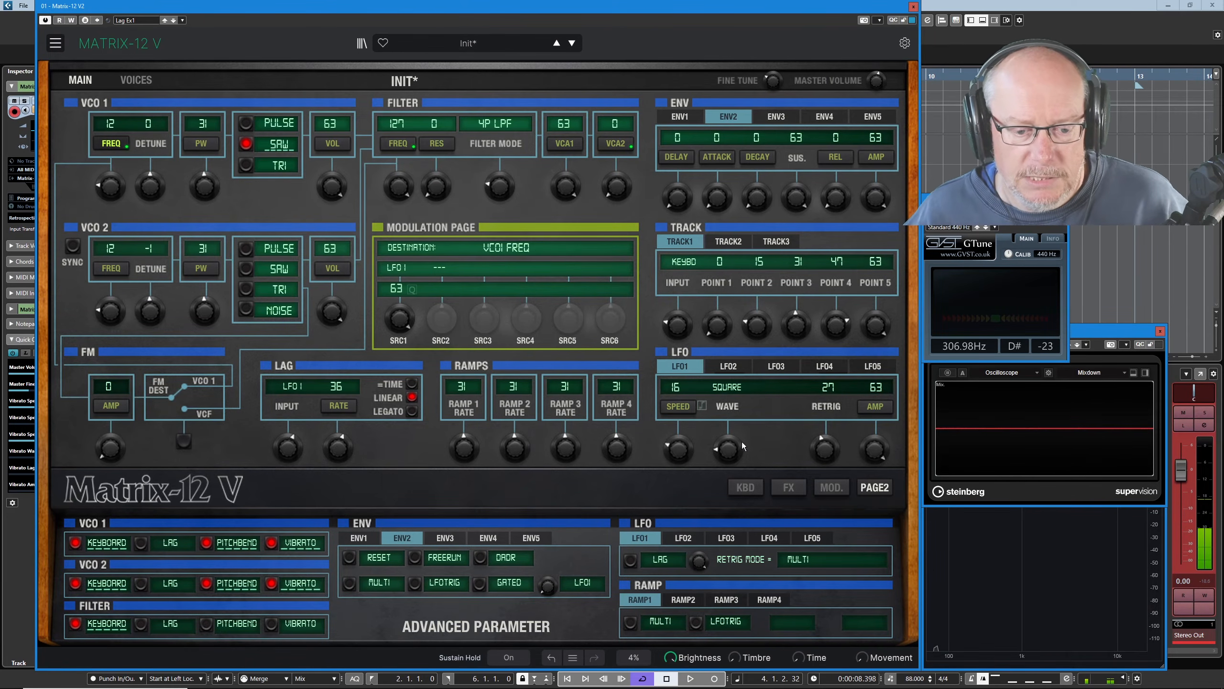
# Set LFO1's retrigger mode back to Single and clear the first modulation source of VCO1 frequency
pyautogui.click(795, 559)
pyautogui.click(805, 589)
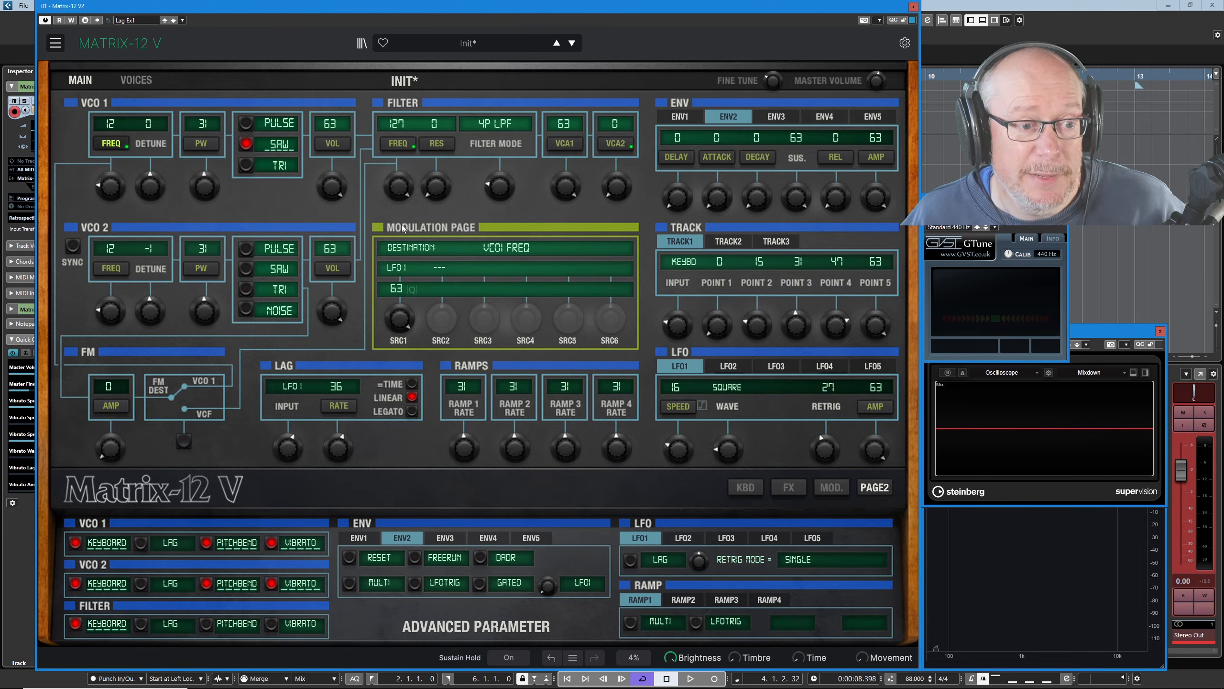
pyautogui.click(394, 268)
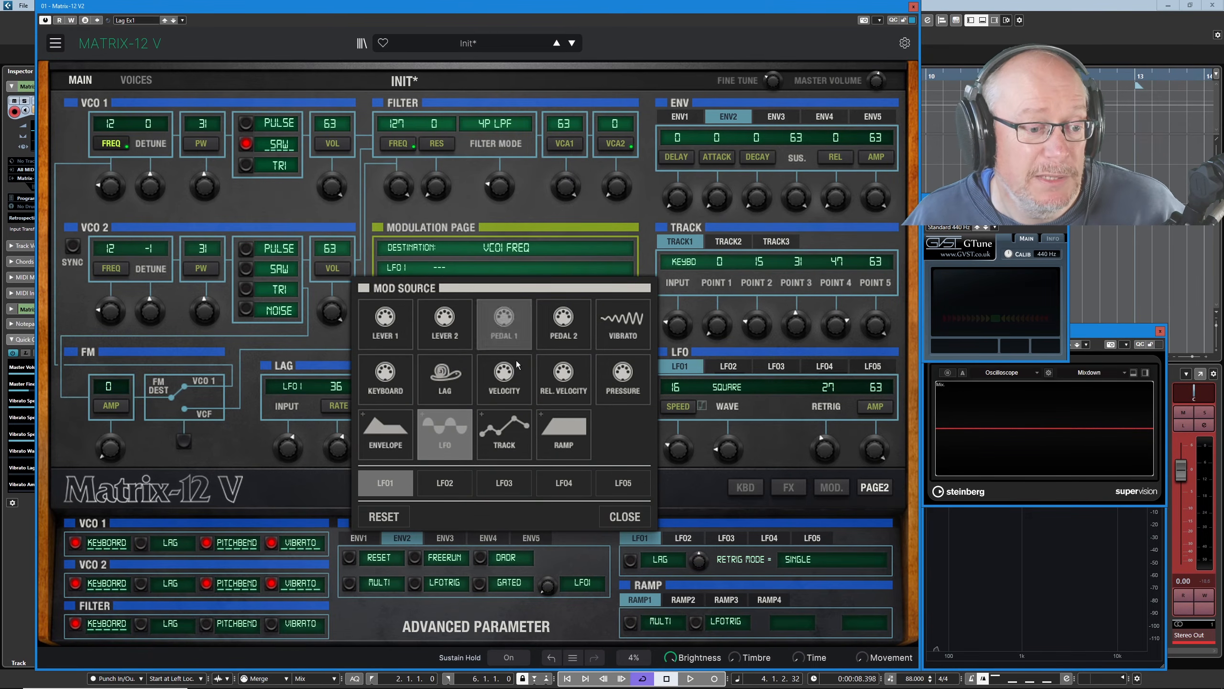
pyautogui.click(375, 518)
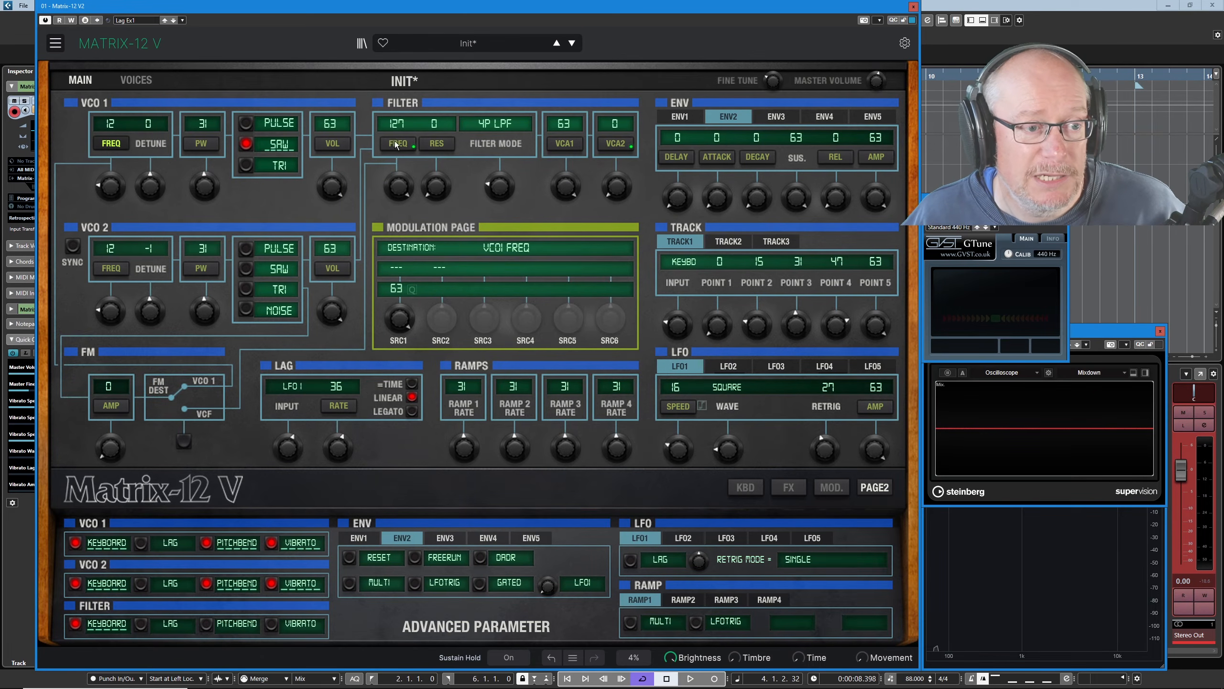
# Add LFO1 as the filter frequency's second modulation source at amount 63 and lower the filter frequency to 50
pyautogui.click(398, 144)
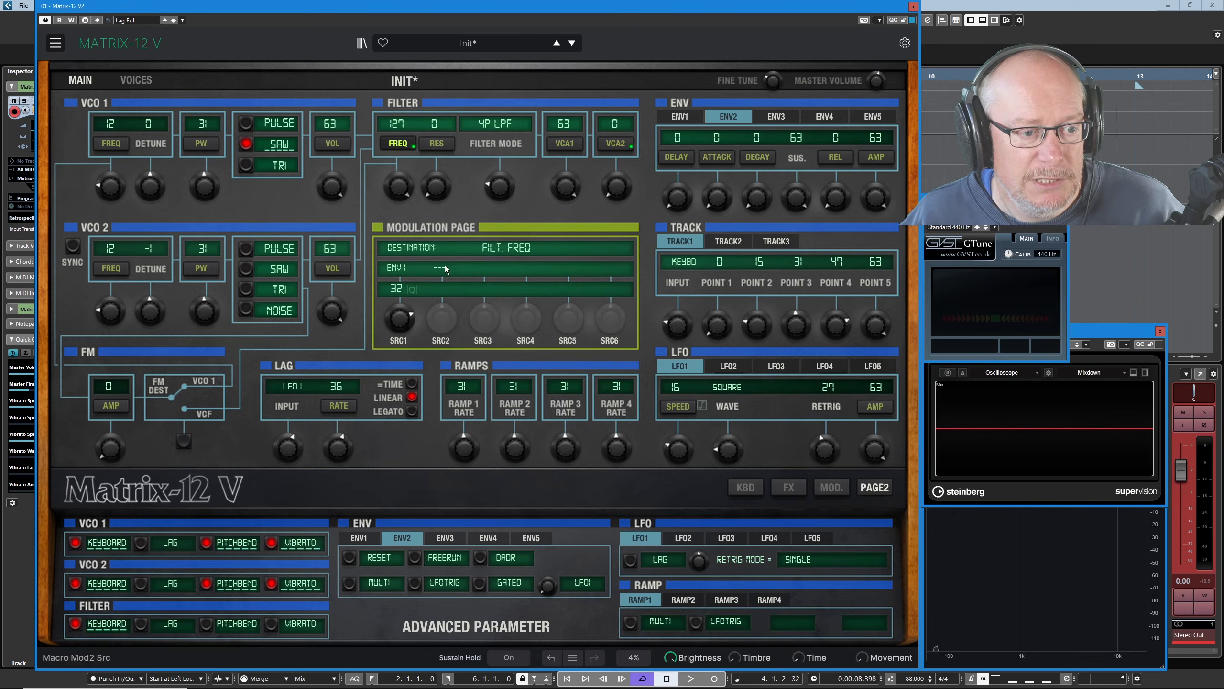
pyautogui.click(438, 319)
pyautogui.click(440, 431)
pyautogui.click(377, 494)
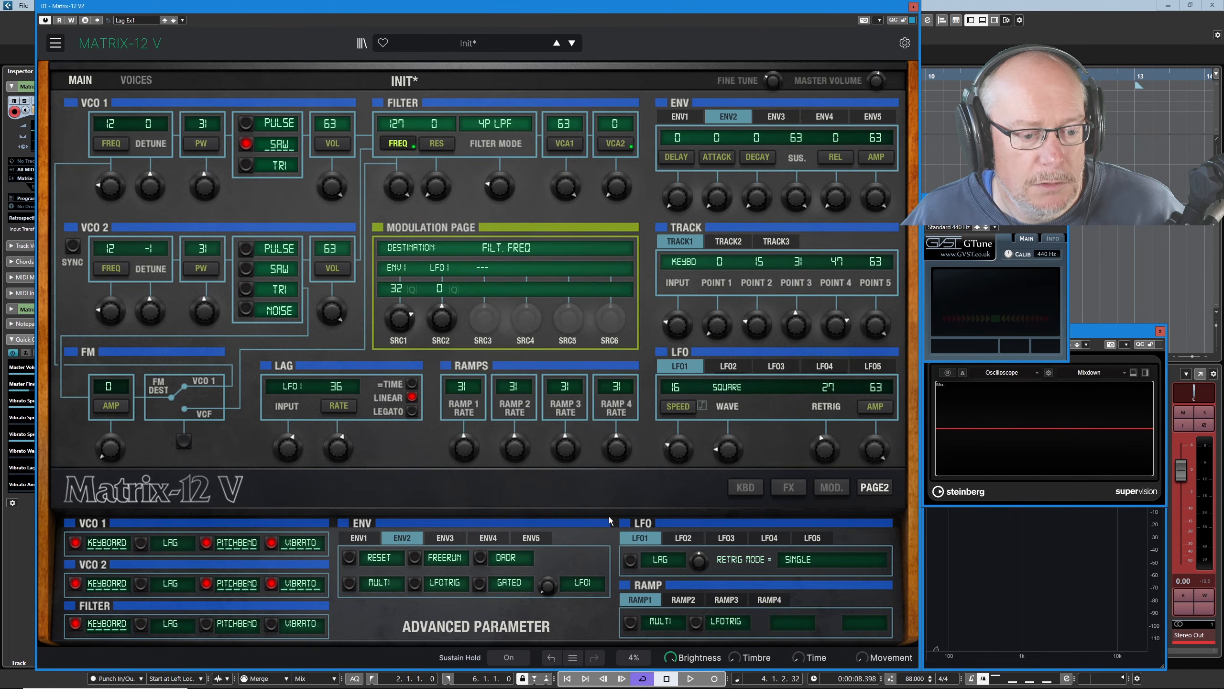
pyautogui.moveTo(399, 185); pyautogui.dragTo(399, 223)
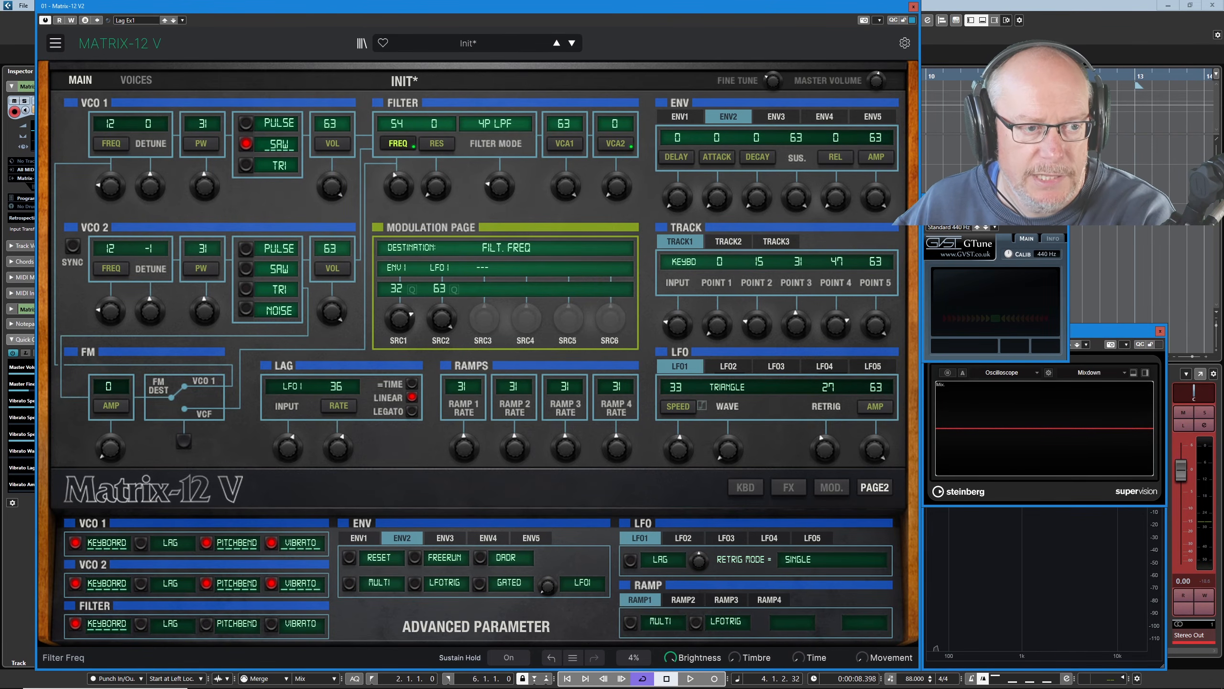
# Set LFO1's wave to Up Saw and raise its speed to 43
pyautogui.click(726, 387)
pyautogui.click(736, 434)
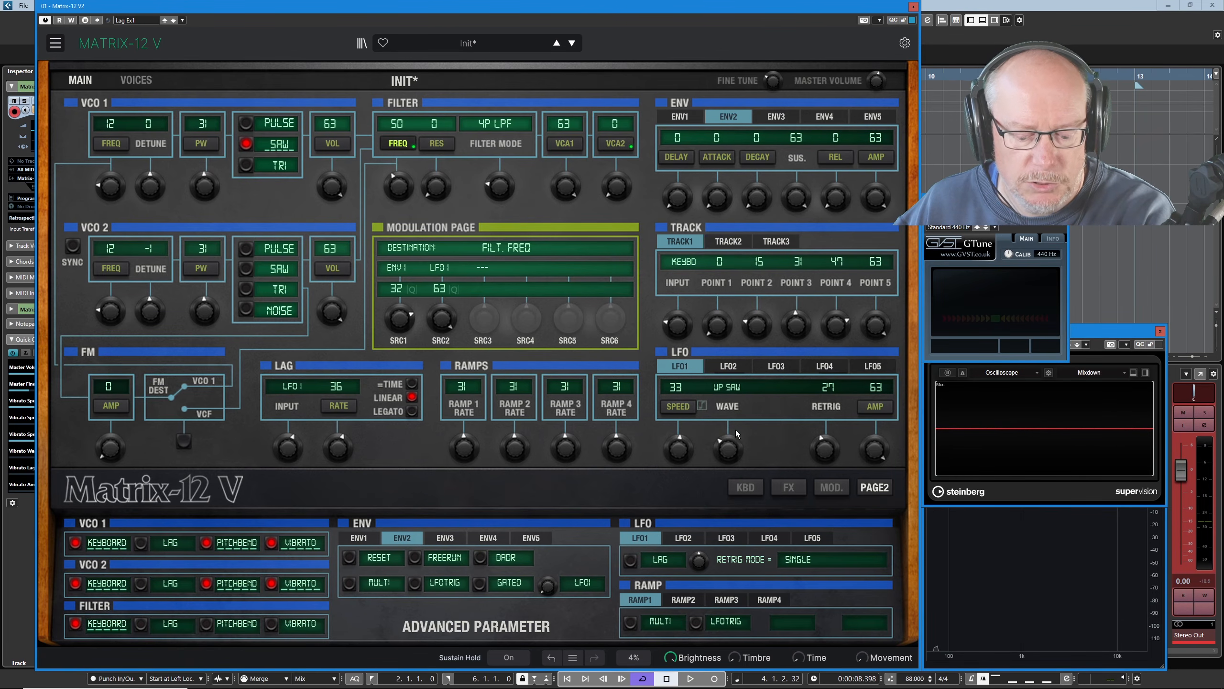
pyautogui.moveTo(676, 454); pyautogui.dragTo(677, 436)
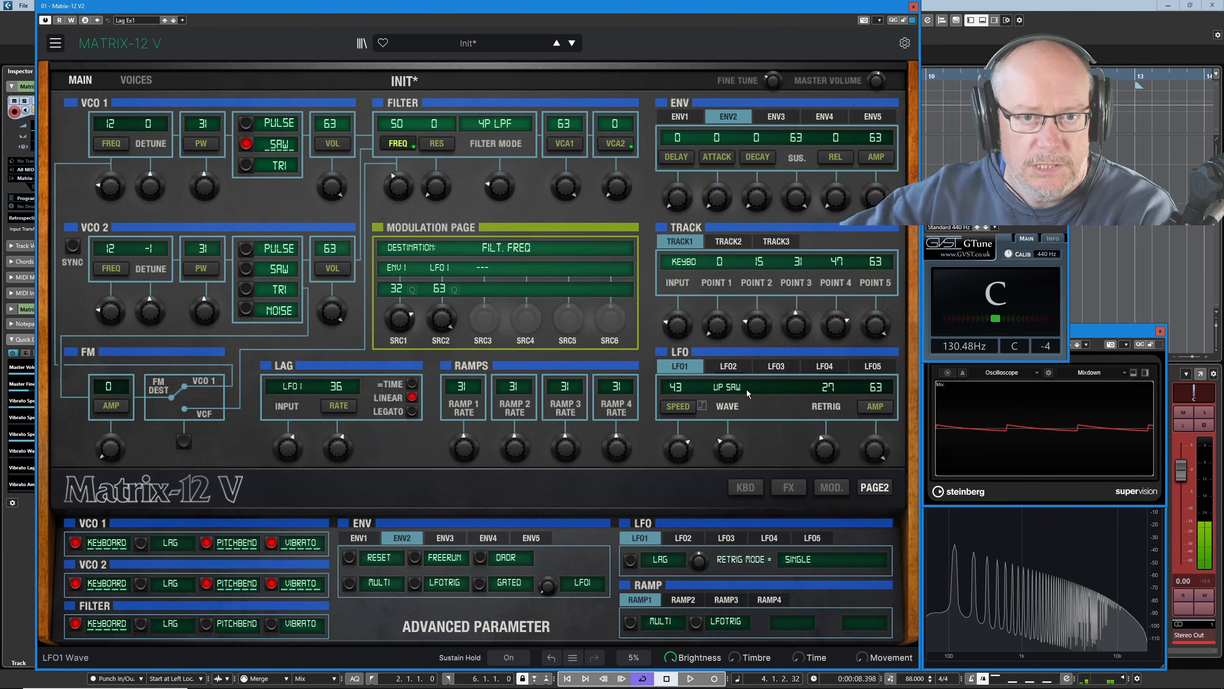